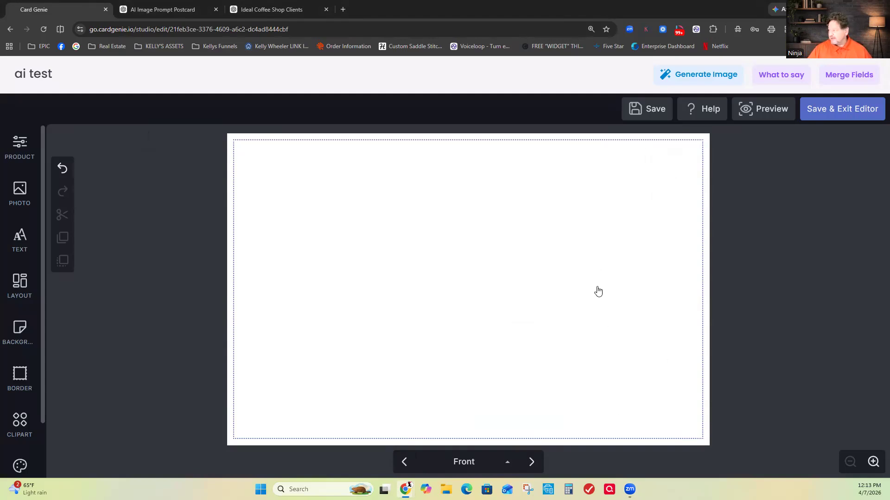
# Step: Open the AI image generator with the Bold & Colorful style and clear the existing image description
pyautogui.click(684, 75)
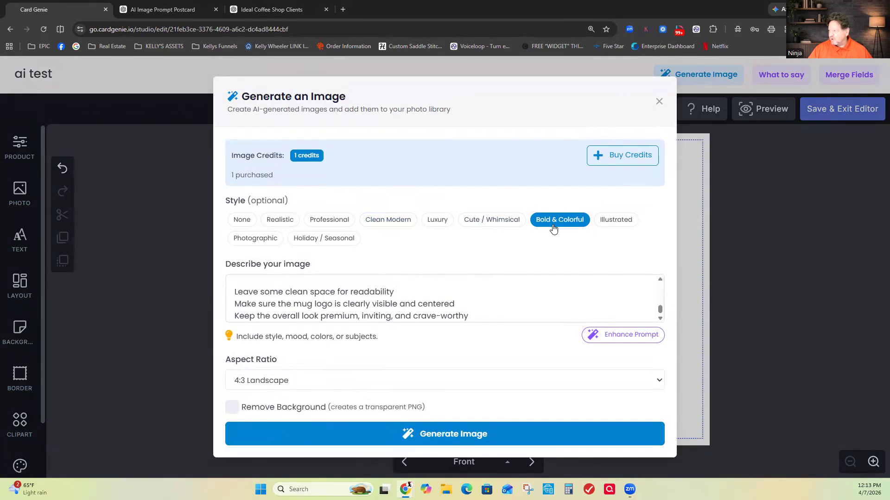
pyautogui.hotkey('ctrl', 'a')
pyautogui.press('BackSpace')
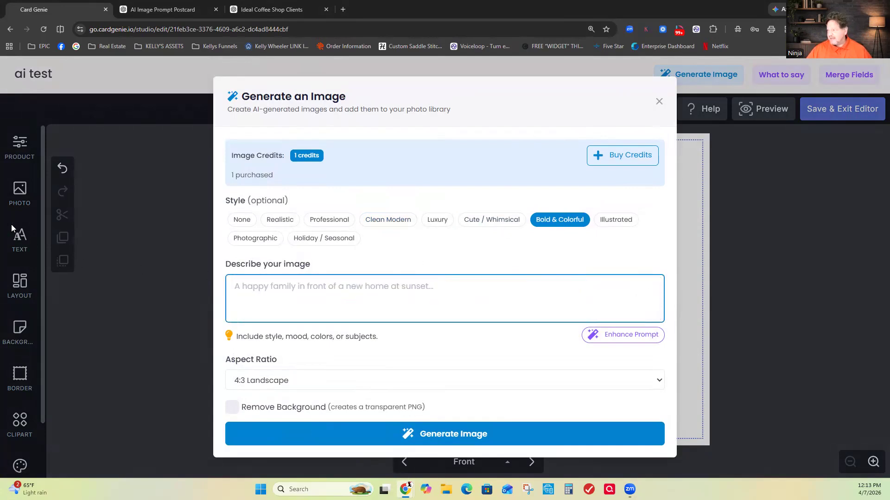
# Step: Copy the selected VIP Coffee postcard prompt from the ChatGPT conversation and paste it into Card Genie's image description
pyautogui.click(149, 7)
pyautogui.rightClick(360, 304)
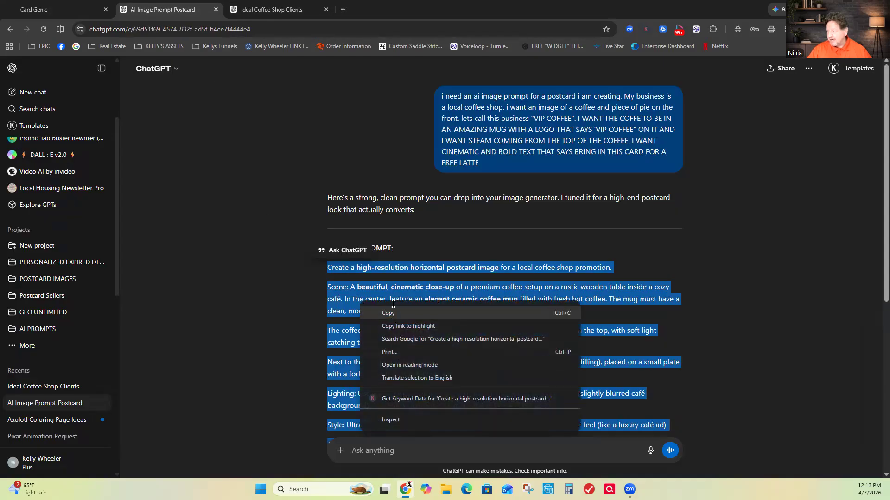
pyautogui.click(392, 313)
pyautogui.click(61, 6)
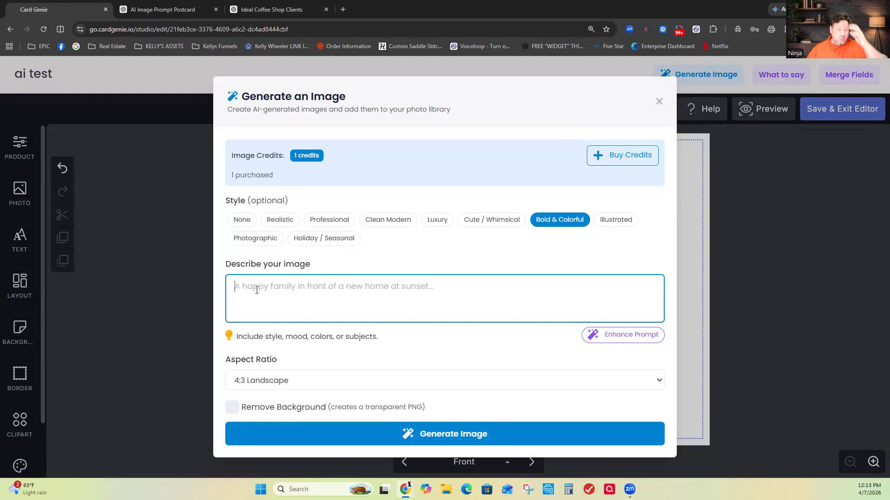
pyautogui.rightClick(278, 298)
pyautogui.click(281, 183)
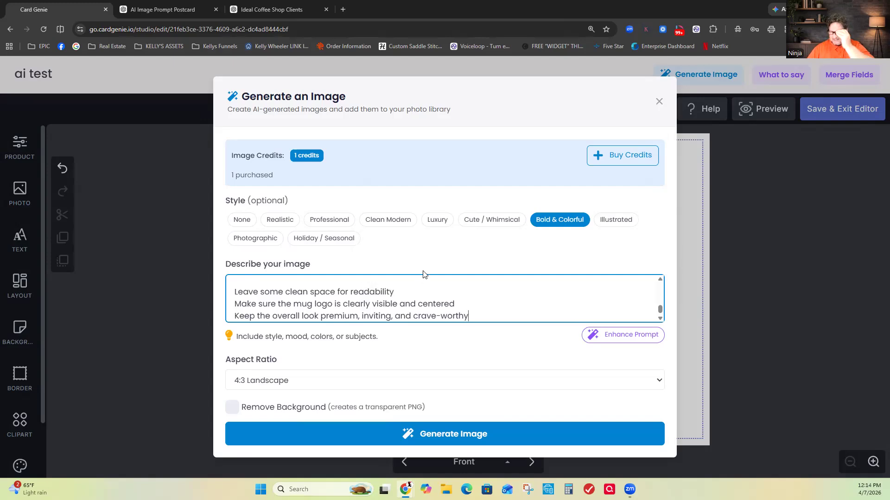
# Step: Set the aspect ratio to 16:9 Widescreen and generate the image
pyautogui.click(277, 383)
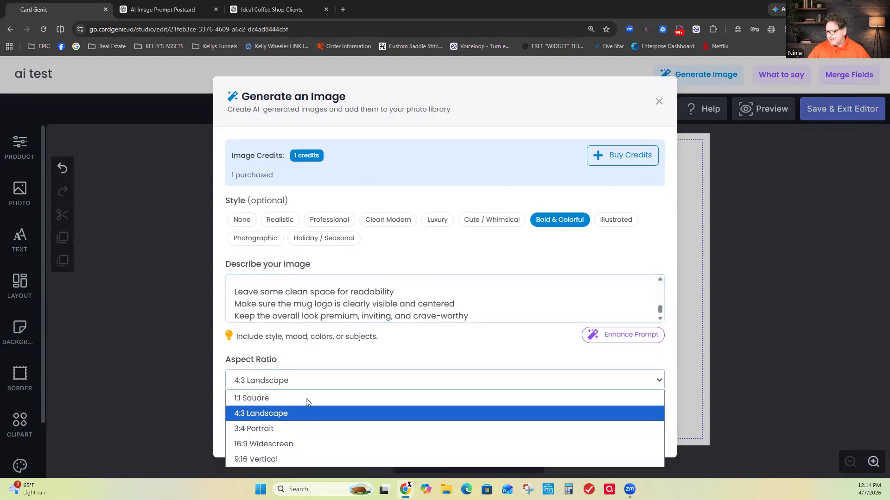
pyautogui.click(287, 446)
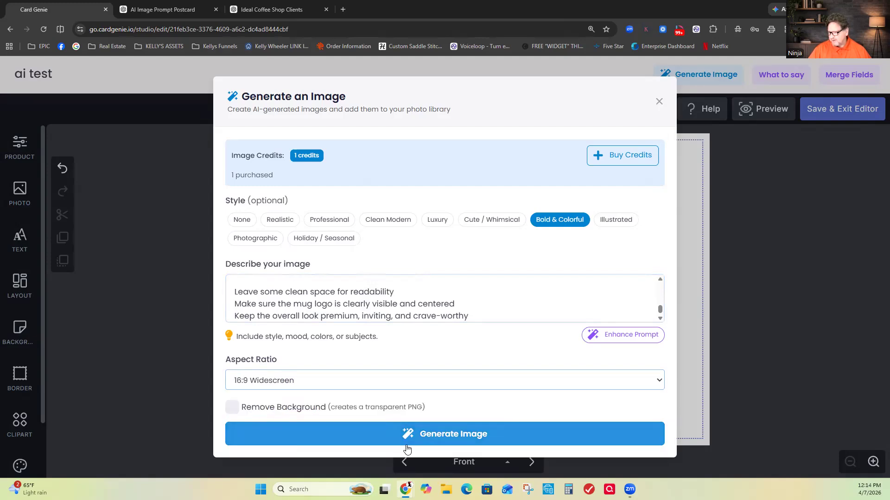
pyautogui.click(454, 434)
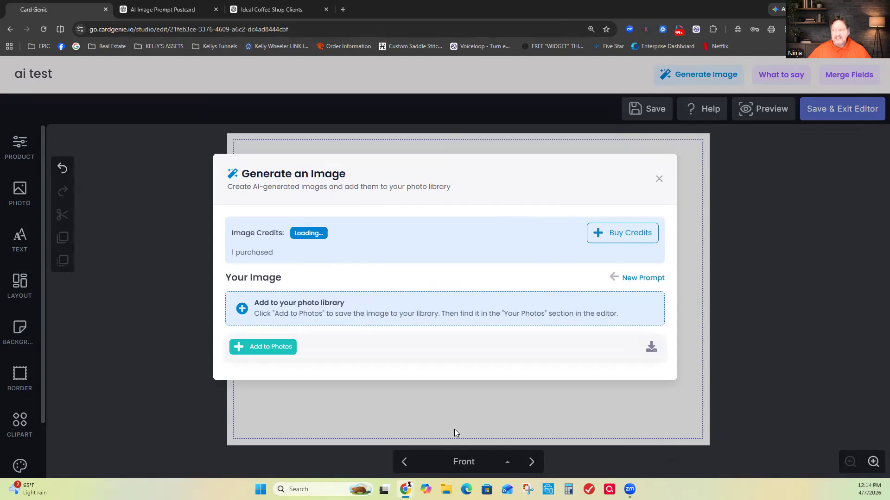
# Step: Add the generated coffee image to the photo library and close the image generator
pyautogui.scroll(-1, 448, 339)
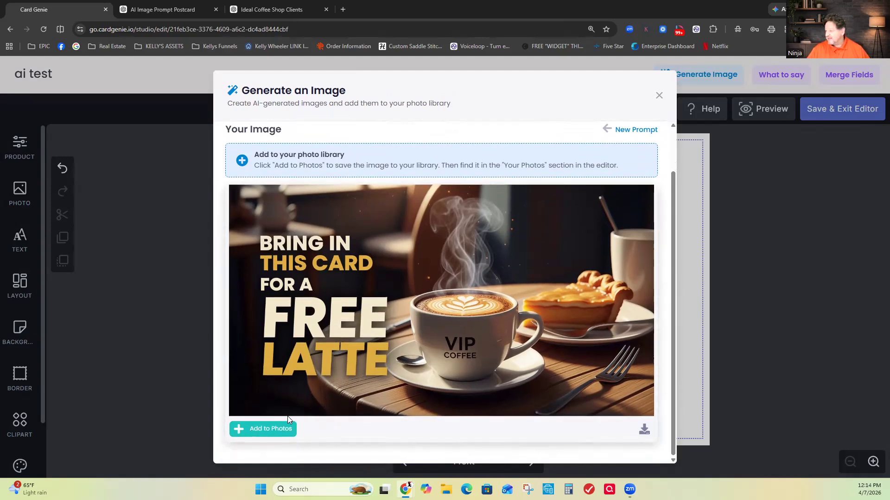
pyautogui.click(269, 431)
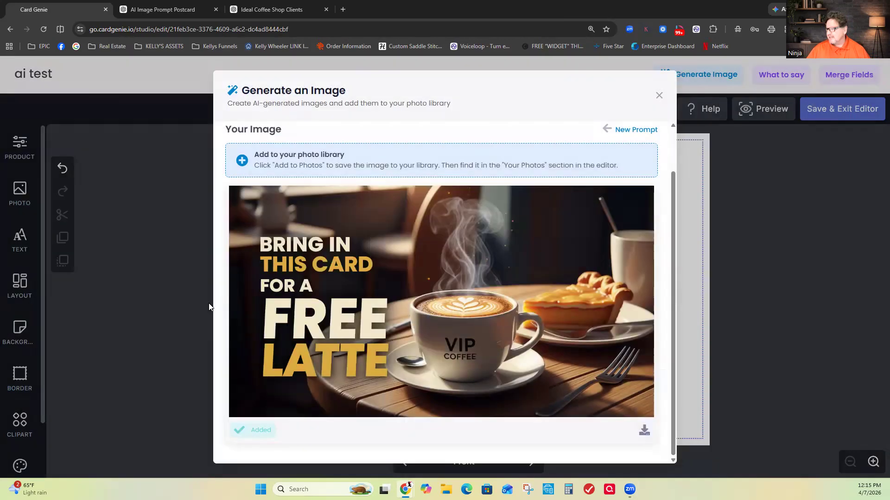
pyautogui.click(659, 95)
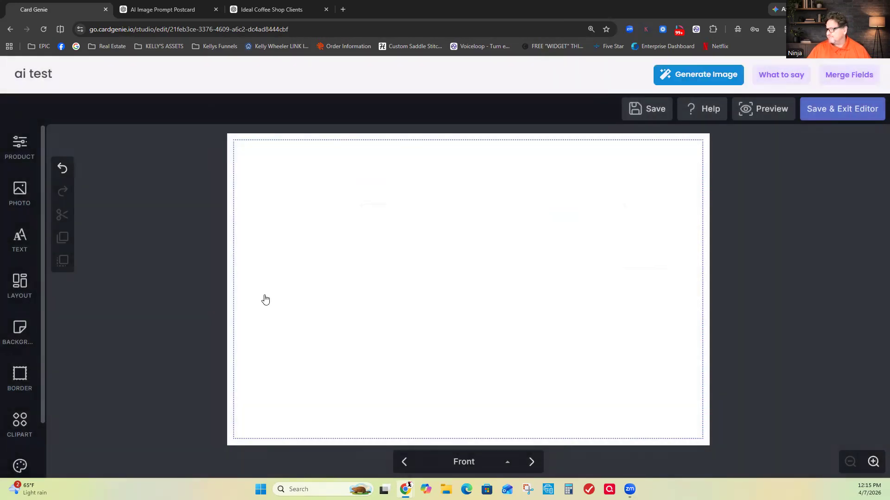
# Step: Place the generated coffee image from the project photos on the front of the postcard
pyautogui.click(19, 194)
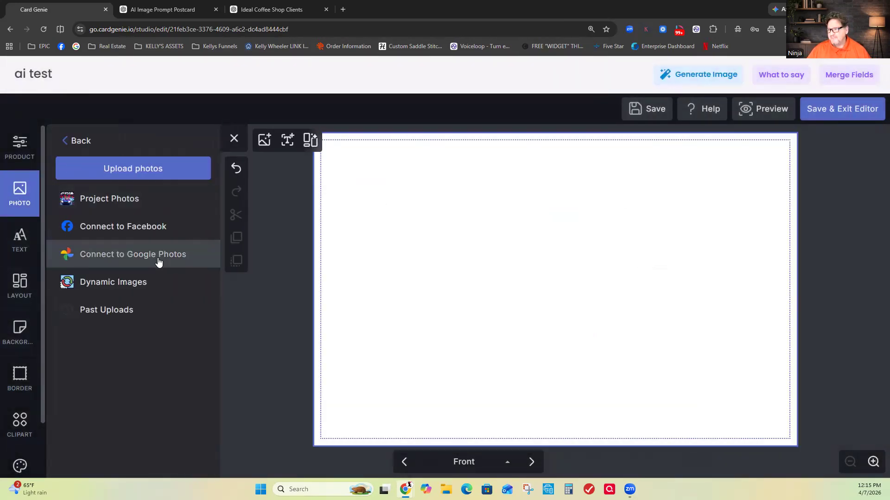
pyautogui.click(69, 201)
pyautogui.scroll(-3, 162, 407)
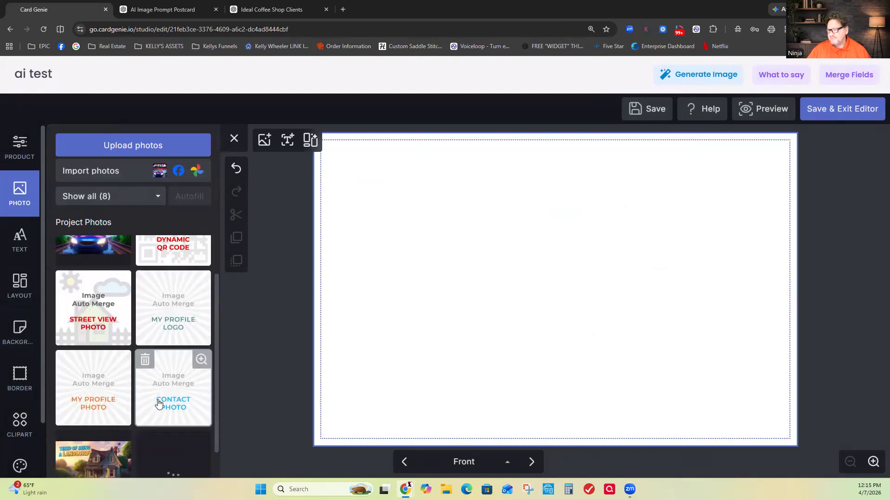
pyautogui.click(167, 426)
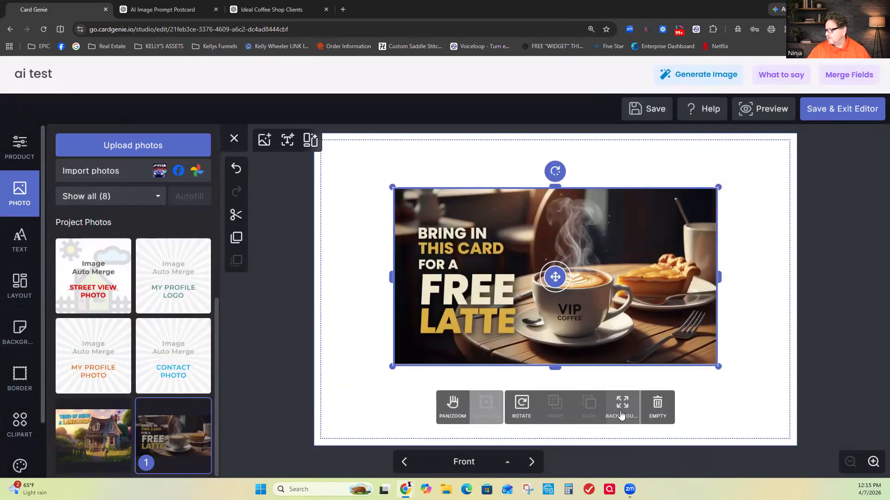
# Step: Try the coffee image as a full background, minimize it again, and enlarge it to fill the dotted safe area
pyautogui.click(621, 410)
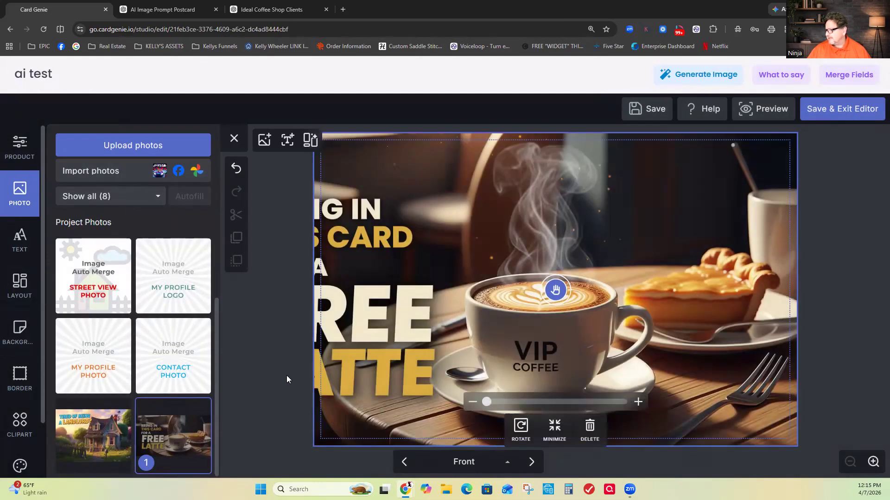
pyautogui.click(554, 427)
pyautogui.moveTo(556, 288); pyautogui.dragTo(452, 242)
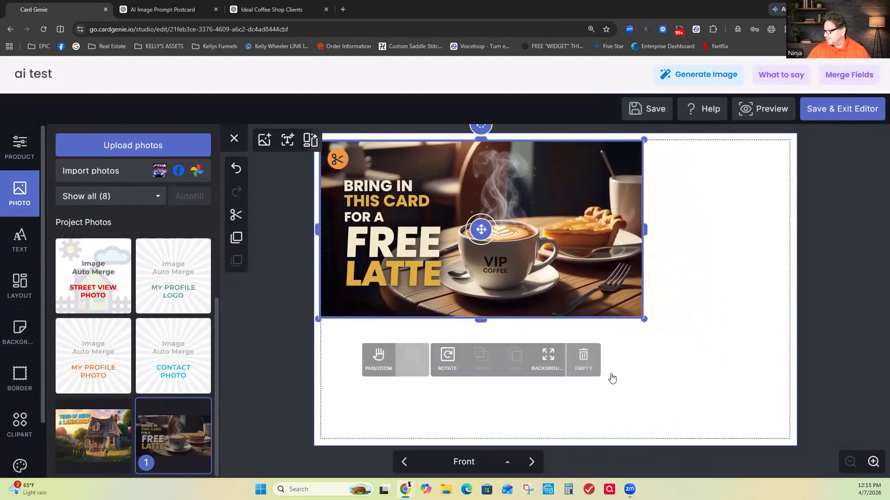
pyautogui.moveTo(644, 320); pyautogui.dragTo(791, 440)
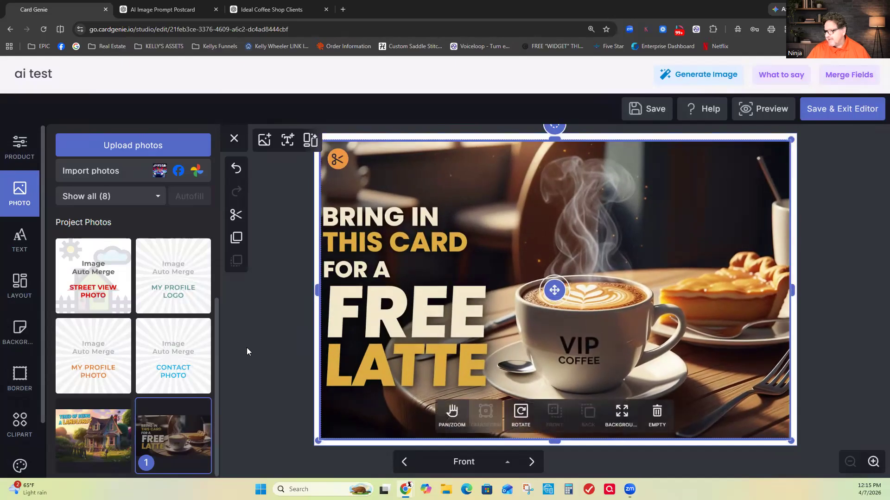
# Step: Fill the front's background with a dark colour sampled from the coffee image
pyautogui.click(19, 330)
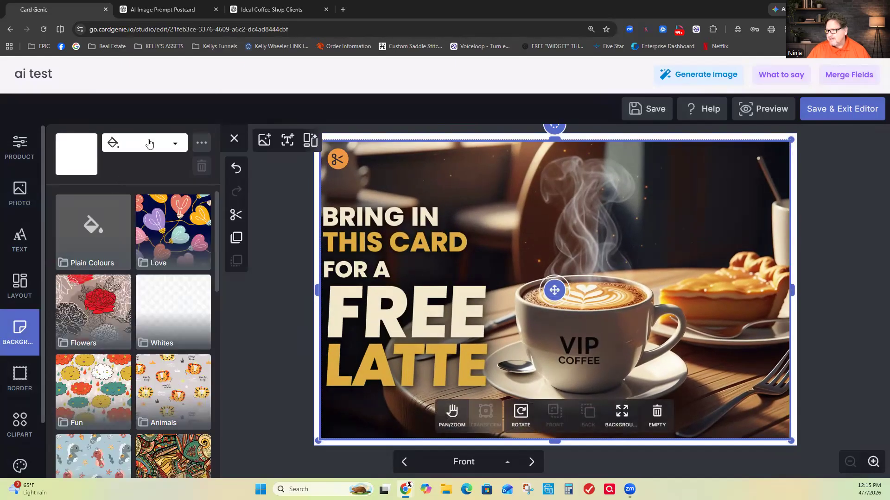
pyautogui.click(149, 144)
pyautogui.click(89, 174)
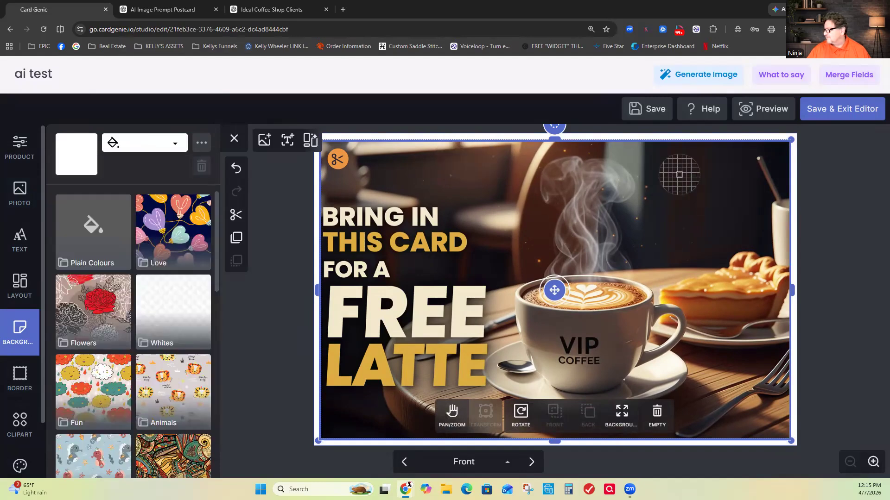
pyautogui.click(740, 171)
pyautogui.click(271, 349)
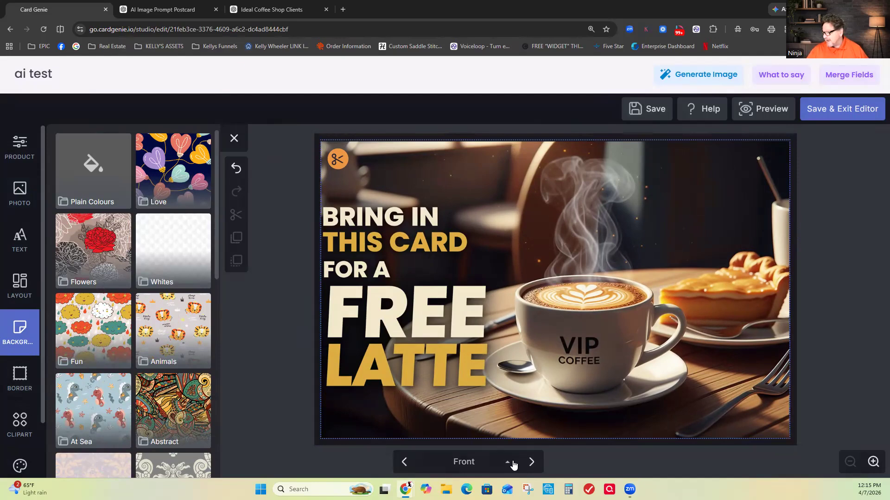
# Step: Add an empty text box to the back of the postcard and move it near the card's upper edge
pyautogui.click(531, 462)
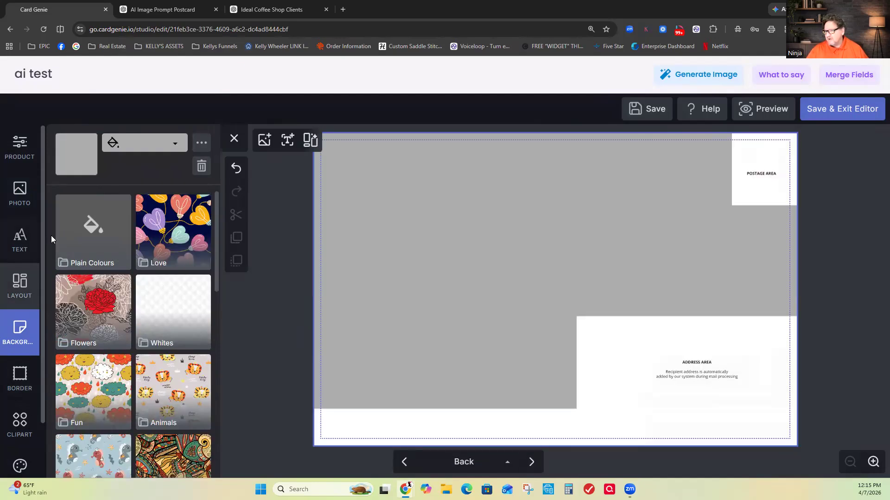
pyautogui.click(19, 238)
pyautogui.click(131, 342)
pyautogui.moveTo(545, 296); pyautogui.dragTo(488, 166)
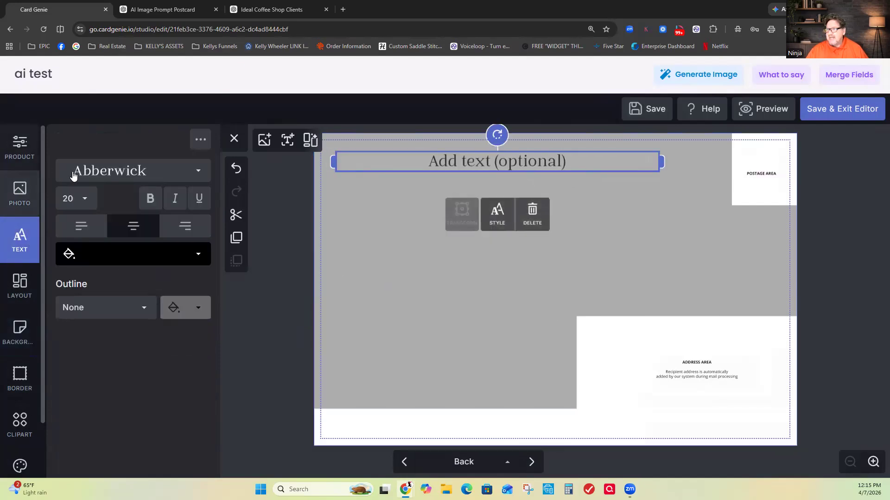
# Step: Set the back text box's font to Architect's Daughter and left-align its text
pyautogui.click(93, 171)
pyautogui.scroll(-5, 114, 243)
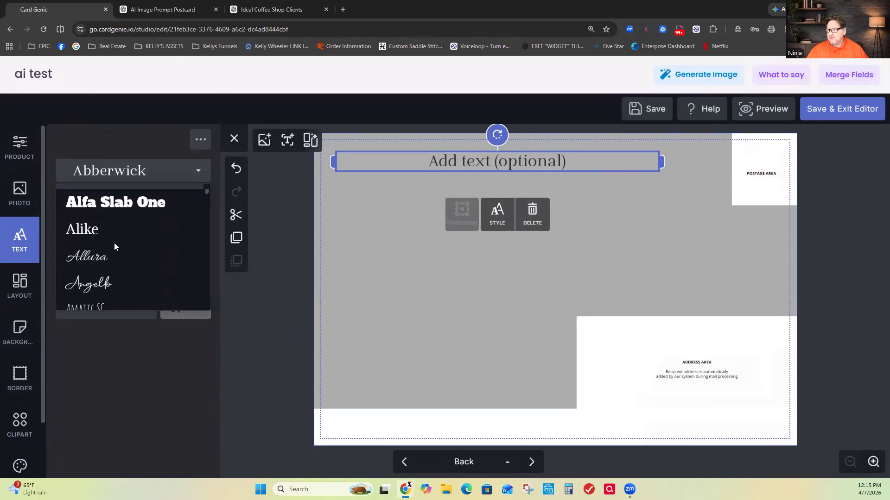
pyautogui.scroll(-3, 114, 242)
pyautogui.click(97, 240)
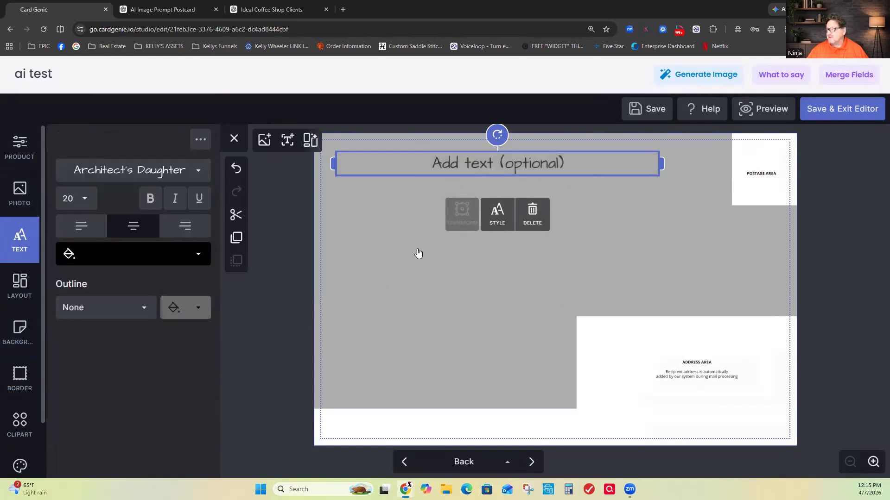
pyautogui.click(74, 230)
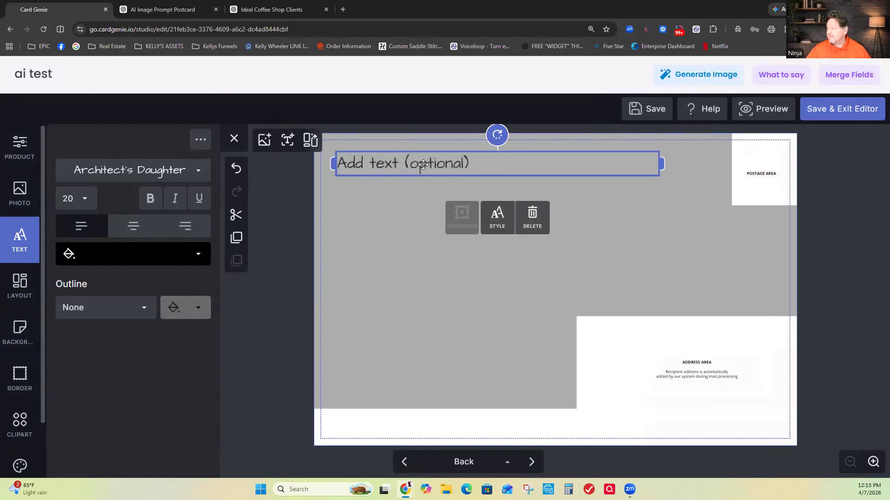
# Step: Copy the [[firstname]] merge field from the supported list and paste it into the back text box
pyautogui.click(843, 77)
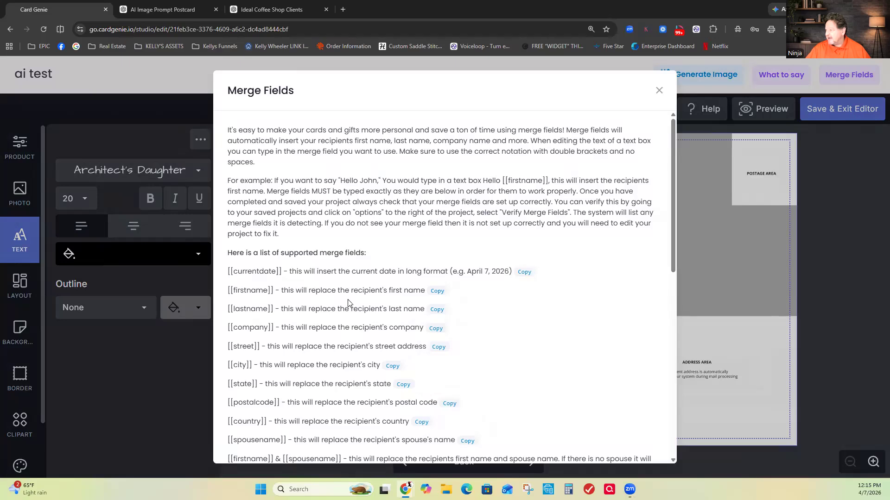
pyautogui.click(659, 90)
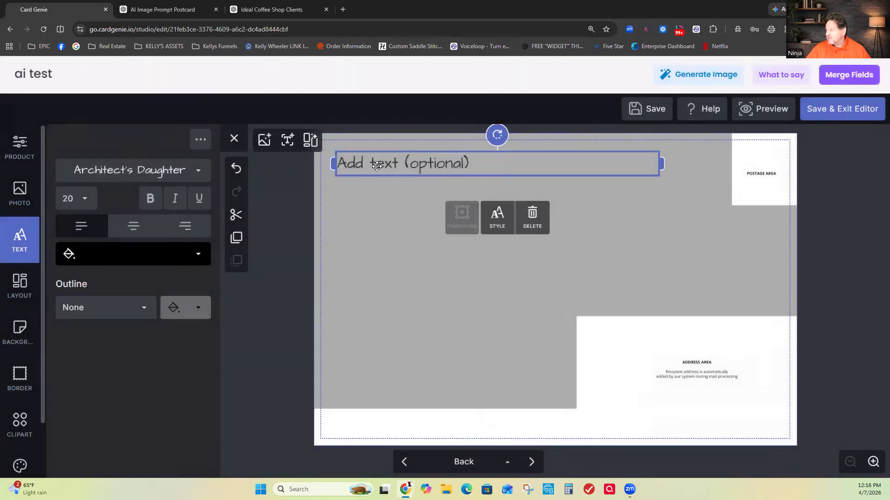
pyautogui.click(366, 163)
pyautogui.rightClick(367, 163)
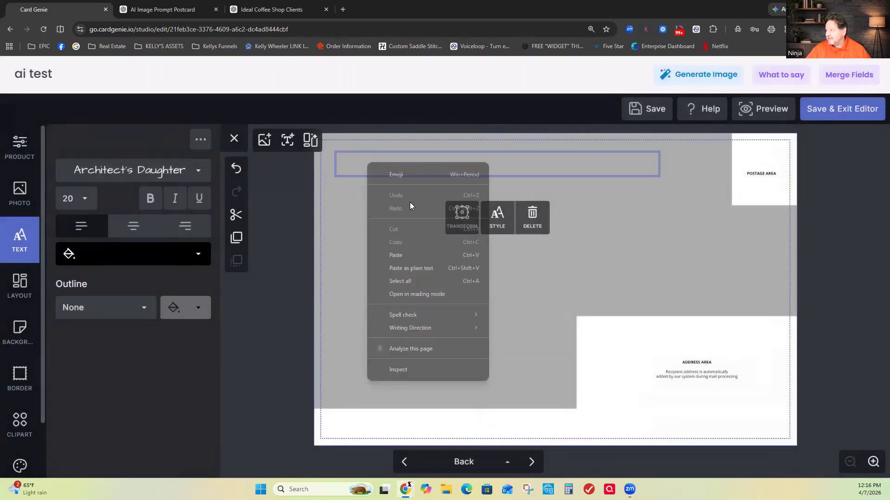
pyautogui.click(400, 256)
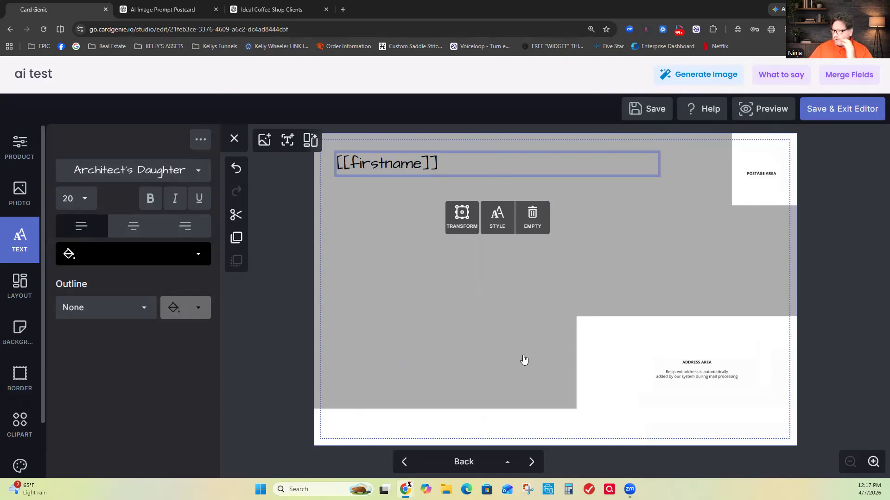
# Step: Return to the front of the postcard, save the project and exit the editor, continuing past the project review
pyautogui.click(532, 462)
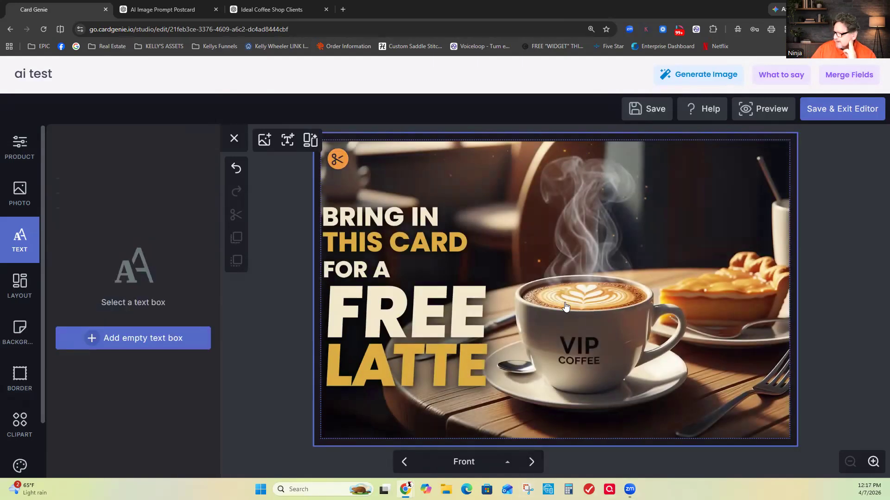
pyautogui.click(654, 110)
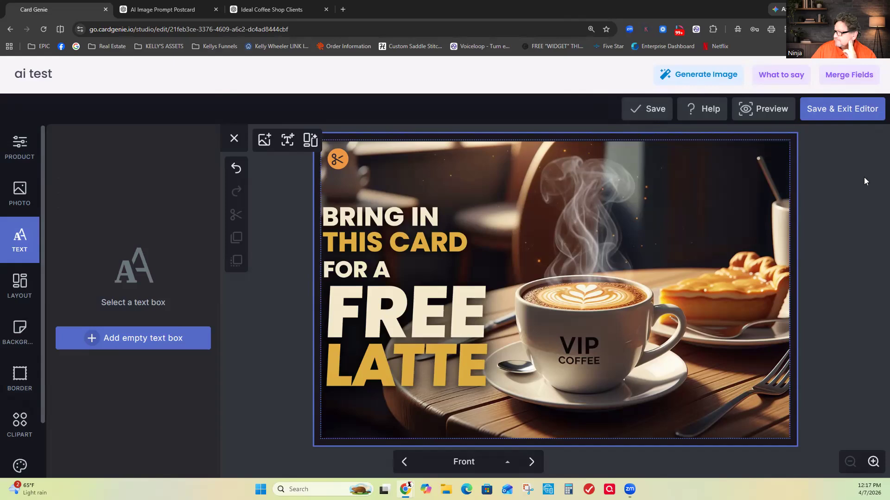
pyautogui.click(837, 110)
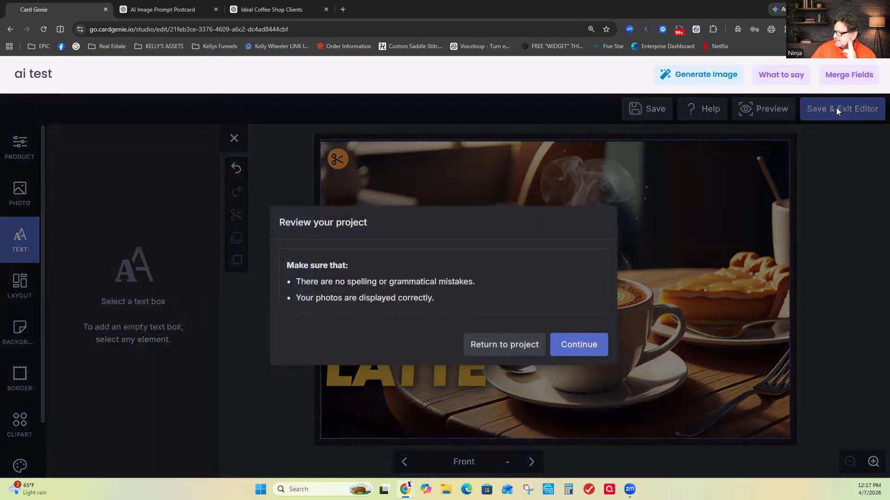
pyautogui.click(581, 345)
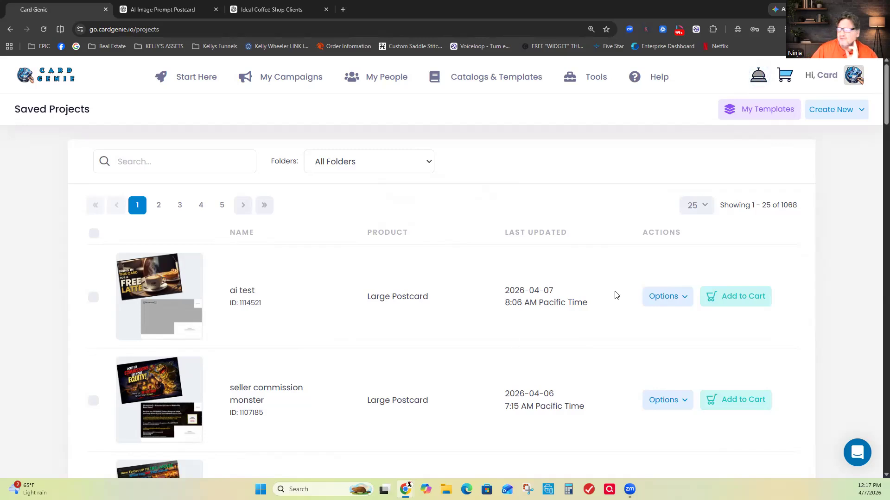
# Step: Open the page for ordering a mailing list
pyautogui.moveTo(596, 78)
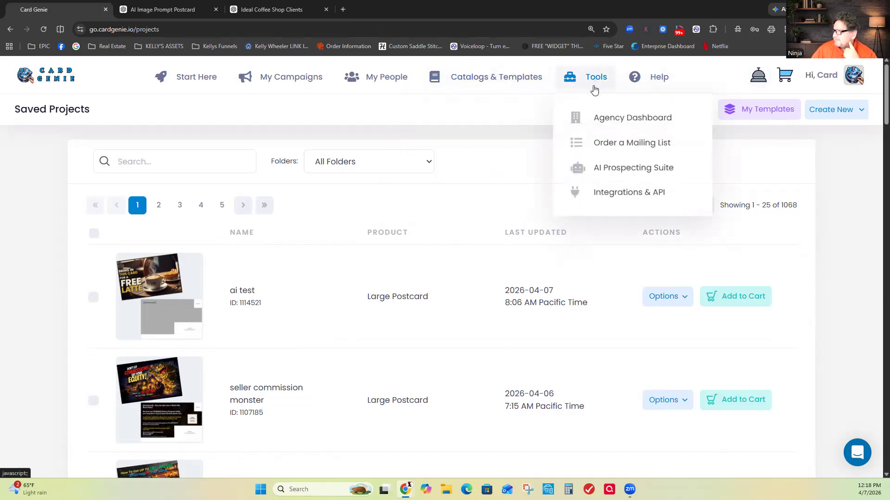
pyautogui.click(622, 144)
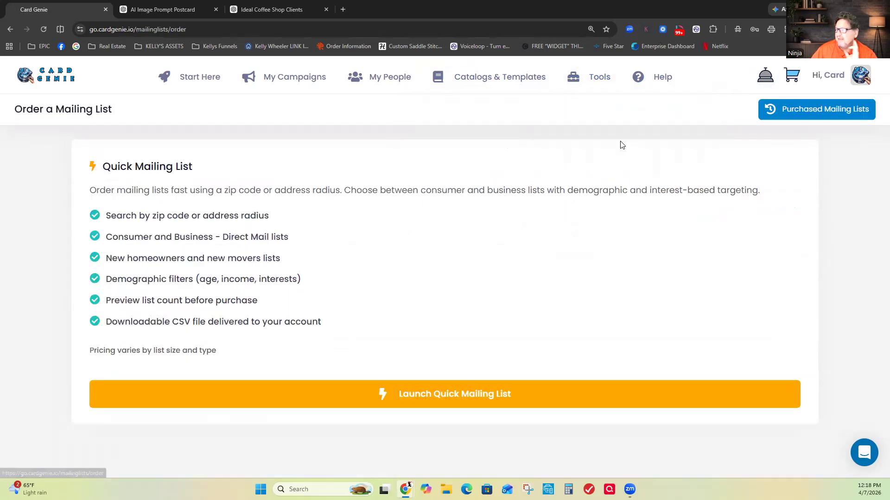
# Step: Start a Quick Mailing List targeting individuals by consumer direct mail and limit its geography to the city of Clermont, FL
pyautogui.click(429, 395)
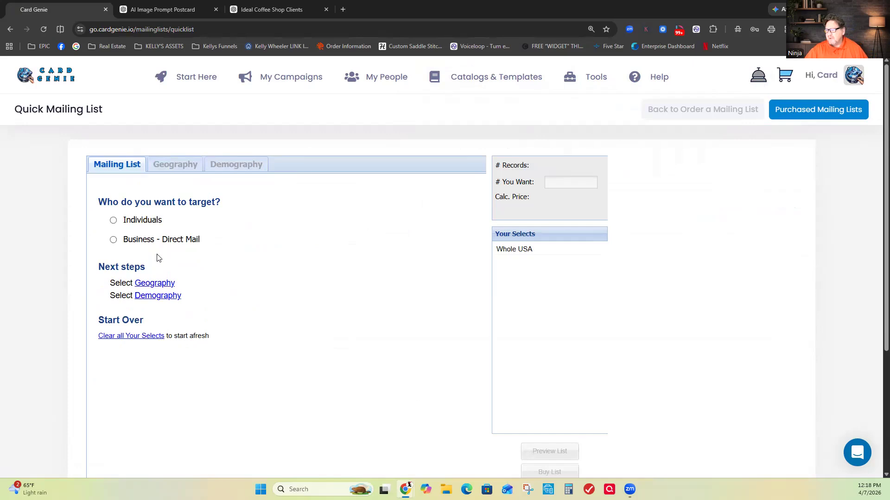
pyautogui.click(113, 221)
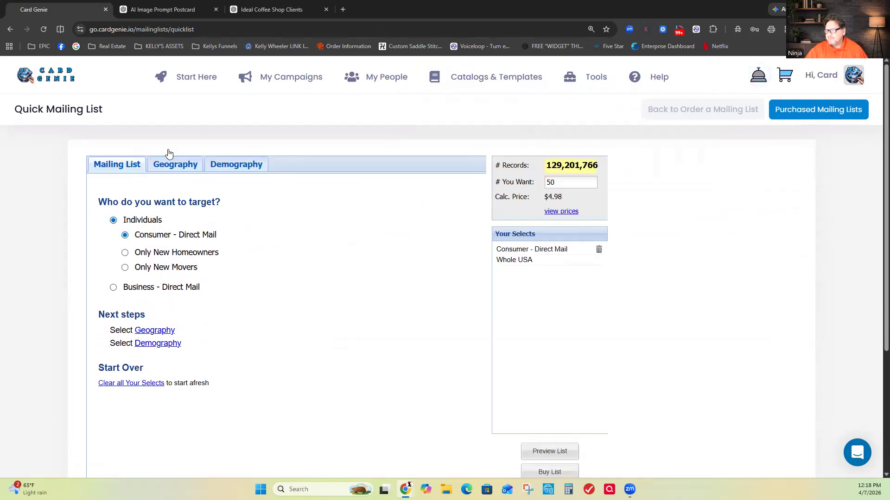
pyautogui.click(168, 167)
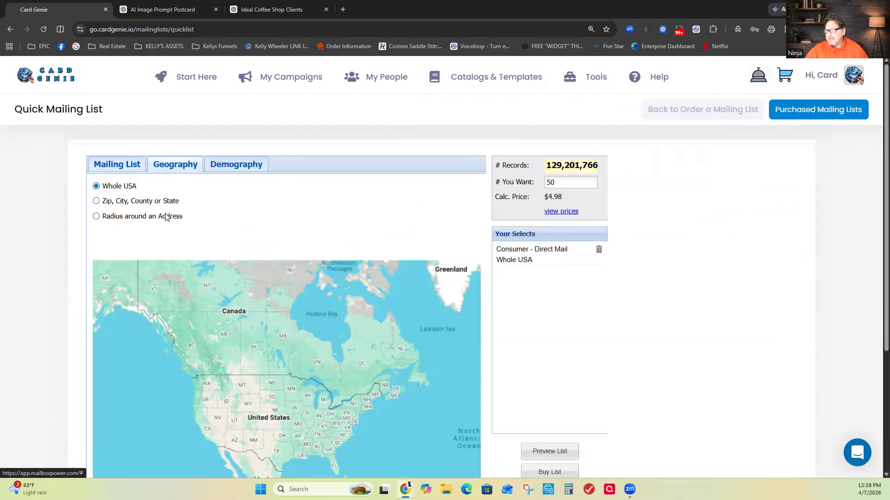
pyautogui.click(97, 201)
pyautogui.click(297, 185)
pyautogui.write('clermont')
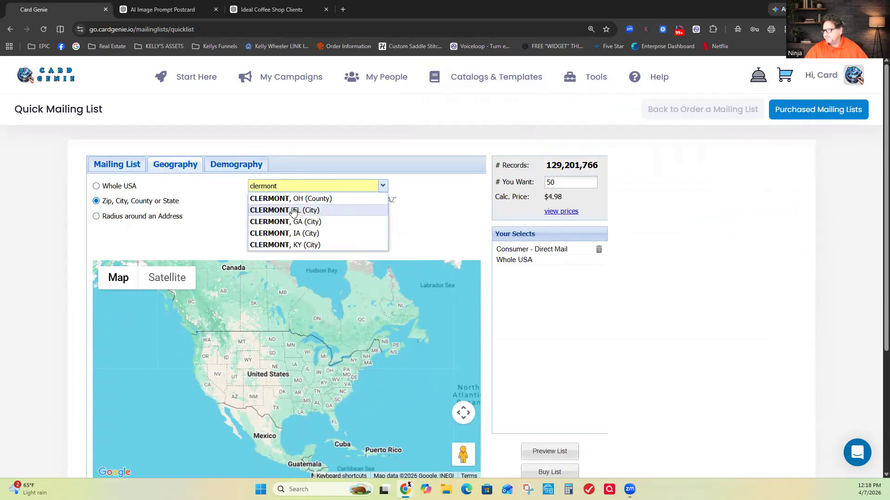
pyautogui.click(278, 205)
# Step: Check the core target demographics in the ChatGPT conversation and place its browser tab directly after the Card Genie tab
pyautogui.click(271, 10)
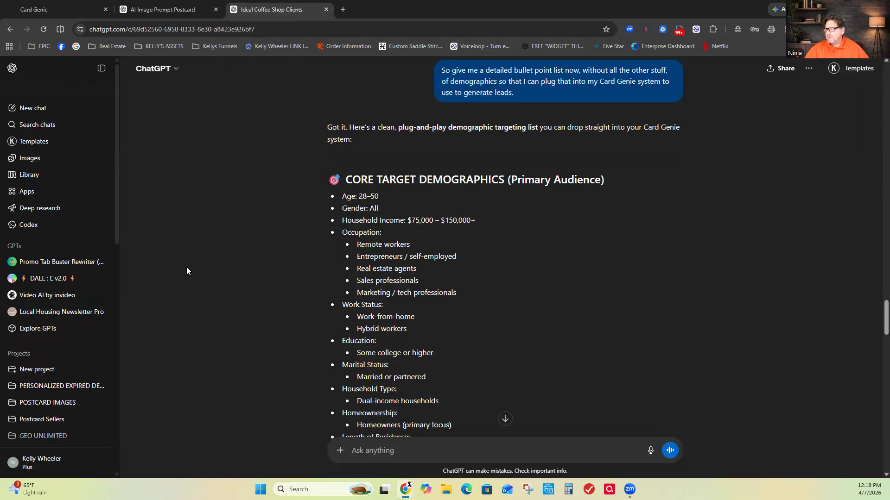
pyautogui.scroll(-2, 221, 281)
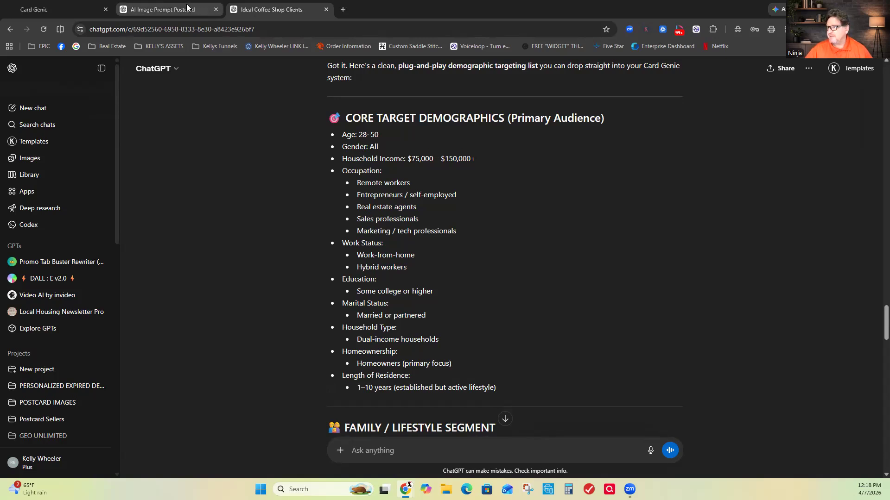
pyautogui.moveTo(269, 10); pyautogui.dragTo(167, 9)
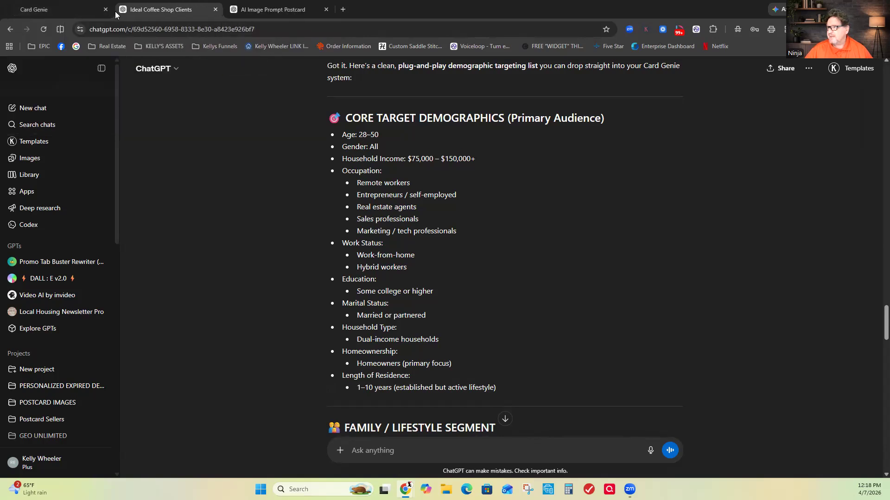
pyautogui.click(60, 6)
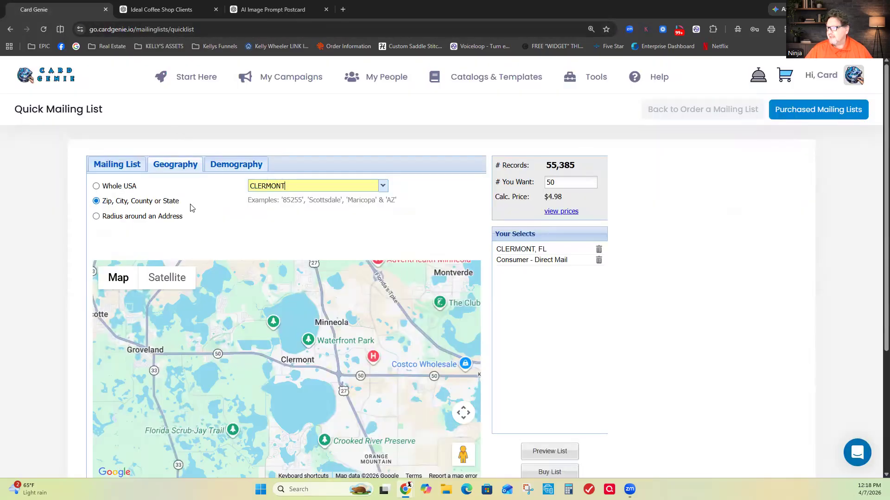
# Step: Restrict the mailing list's age demographic to every age from 28 through 49
pyautogui.click(232, 164)
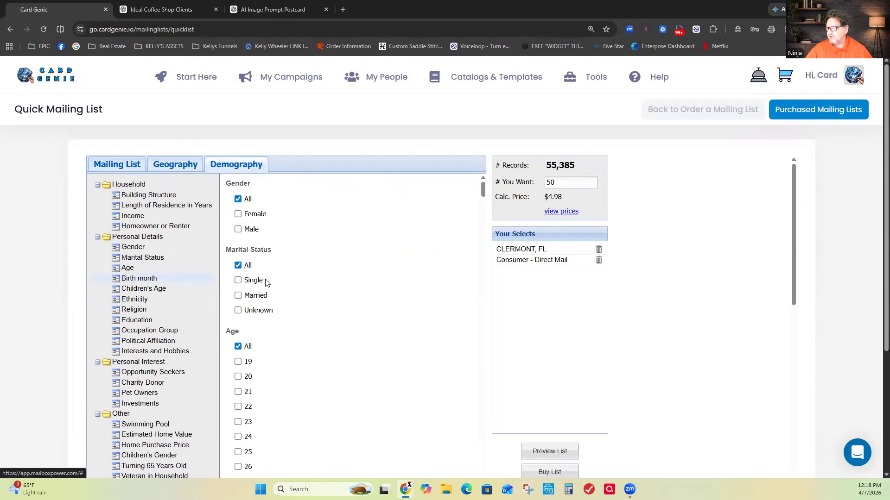
pyautogui.scroll(-3, 279, 330)
pyautogui.scroll(-3, 279, 329)
pyautogui.scroll(3, 292, 327)
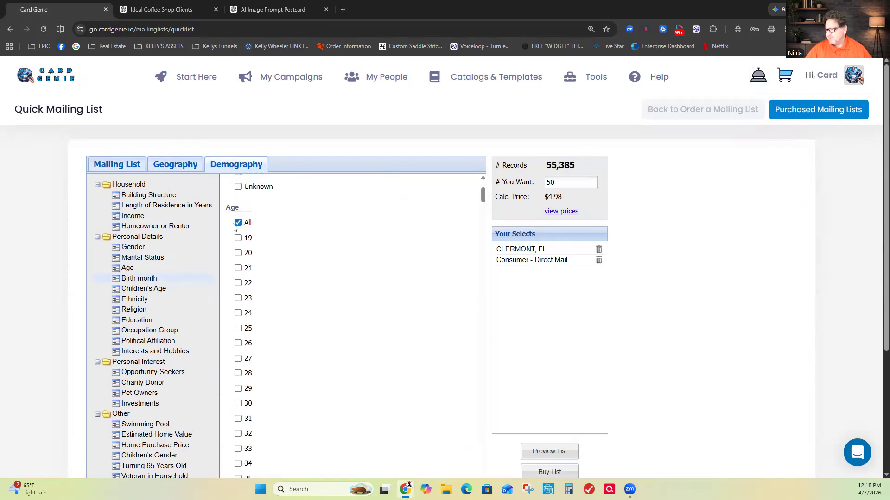
pyautogui.scroll(-4, 283, 340)
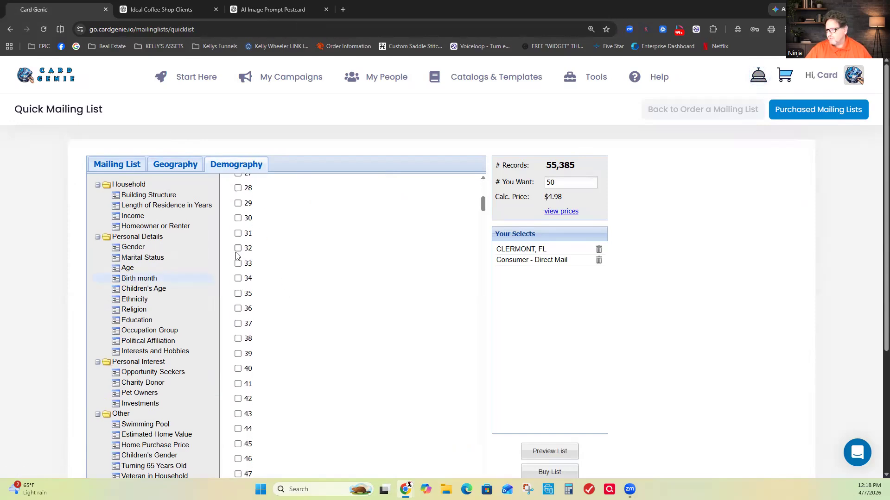
pyautogui.click(238, 188)
pyautogui.click(238, 203)
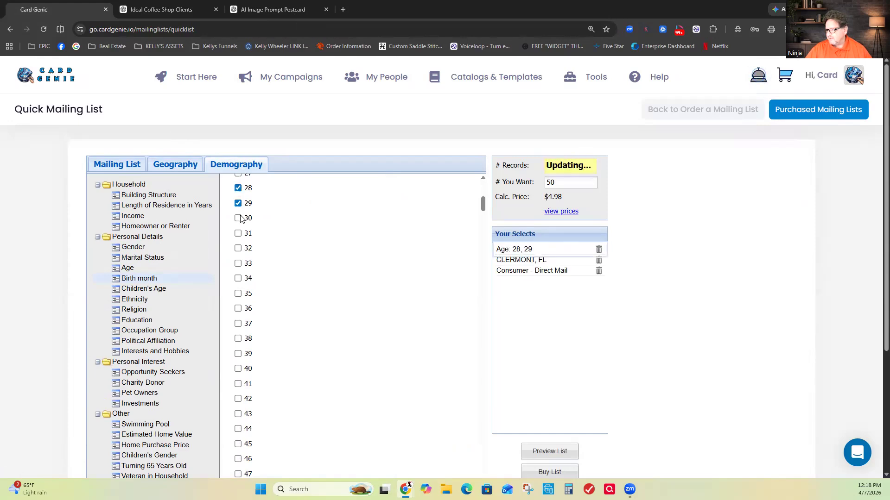
pyautogui.click(238, 218)
pyautogui.click(237, 233)
pyautogui.click(238, 248)
pyautogui.click(237, 263)
pyautogui.click(238, 278)
pyautogui.click(238, 293)
pyautogui.click(238, 308)
pyautogui.click(238, 323)
pyautogui.click(237, 339)
pyautogui.click(238, 354)
pyautogui.scroll(-3, 287, 363)
pyautogui.click(238, 245)
pyautogui.click(237, 261)
pyautogui.click(237, 275)
pyautogui.click(238, 290)
pyautogui.click(238, 306)
pyautogui.click(238, 320)
pyautogui.click(238, 336)
pyautogui.click(238, 351)
pyautogui.click(238, 366)
pyautogui.click(238, 381)
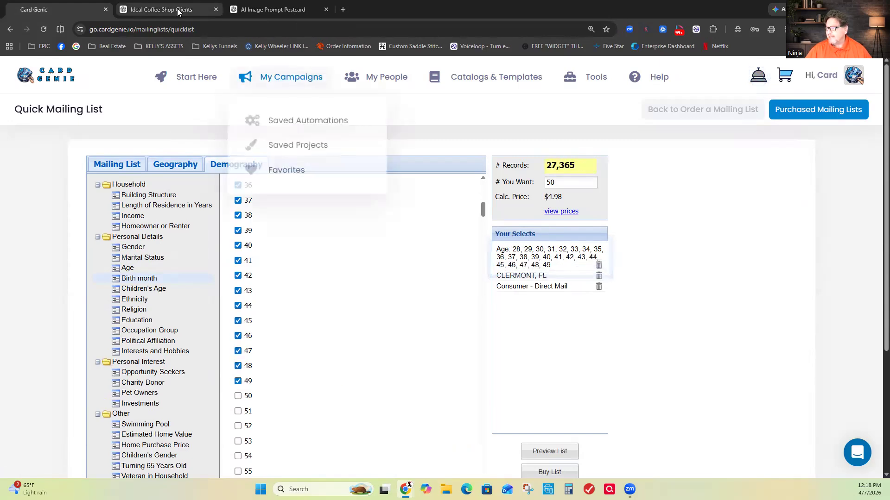
# Step: Check the household income target in the ChatGPT list and set the mailing list's income range from $75,000 to $149,999
pyautogui.click(160, 10)
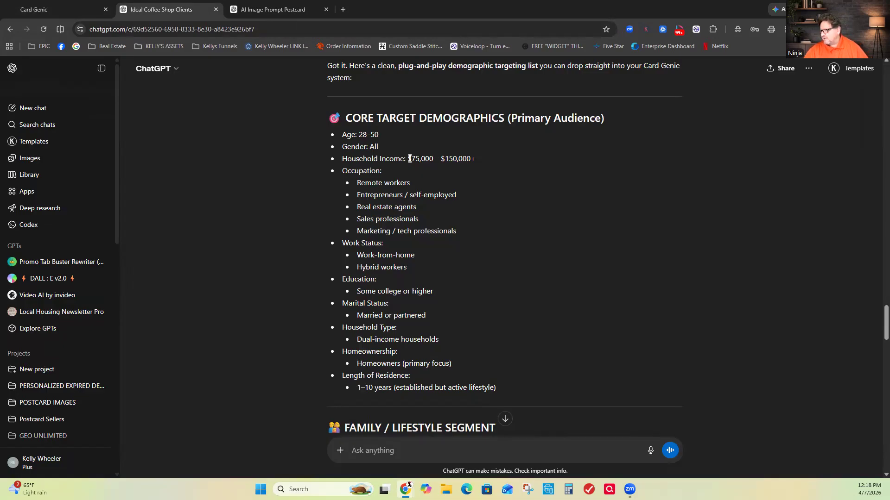
pyautogui.click(61, 7)
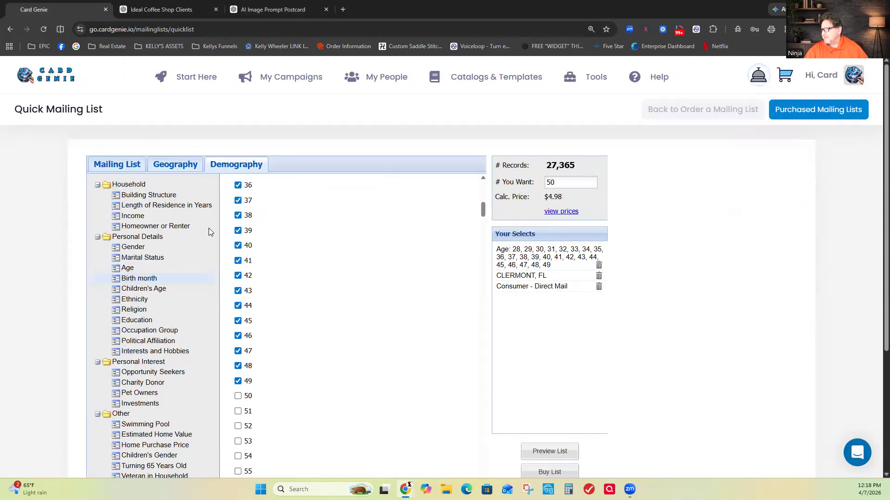
pyautogui.click(144, 209)
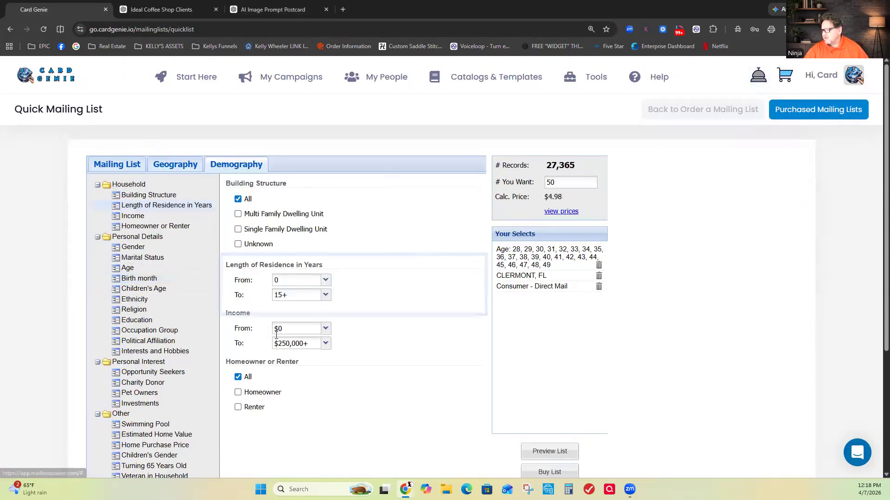
pyautogui.click(326, 329)
pyautogui.scroll(-2, 299, 408)
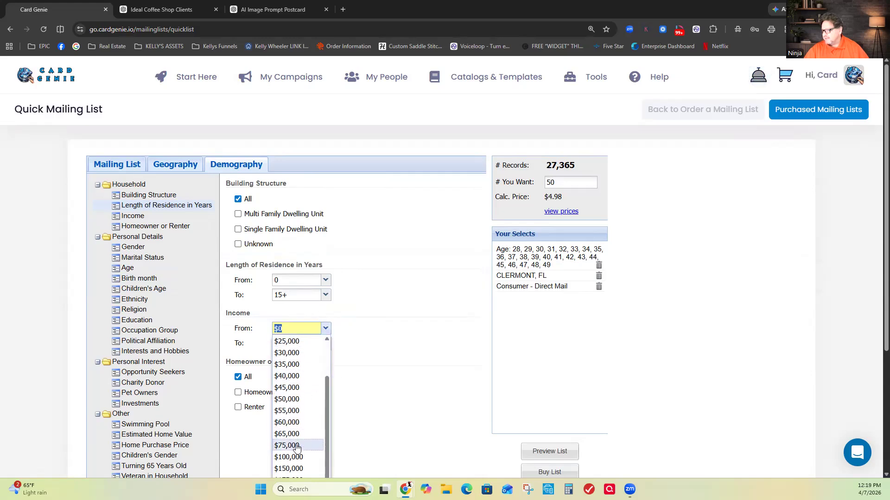
pyautogui.click(297, 446)
pyautogui.click(326, 343)
pyautogui.scroll(-3, 303, 417)
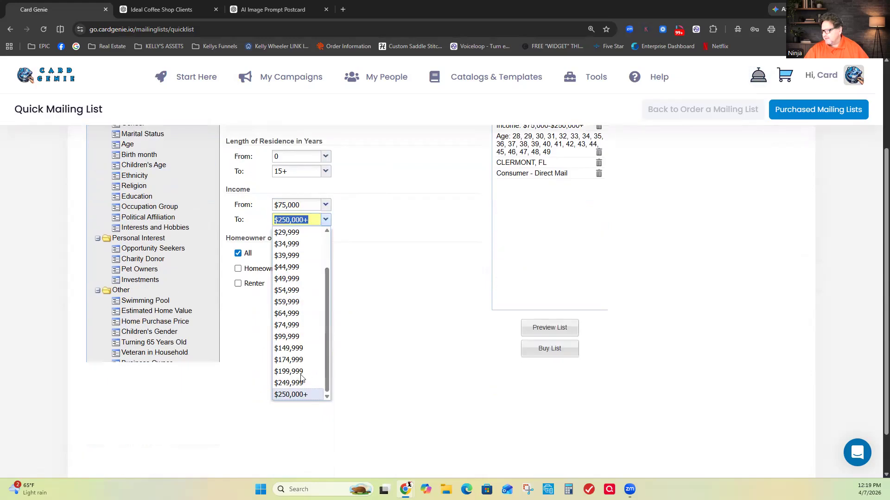
pyautogui.click(293, 348)
pyautogui.scroll(3, 407, 290)
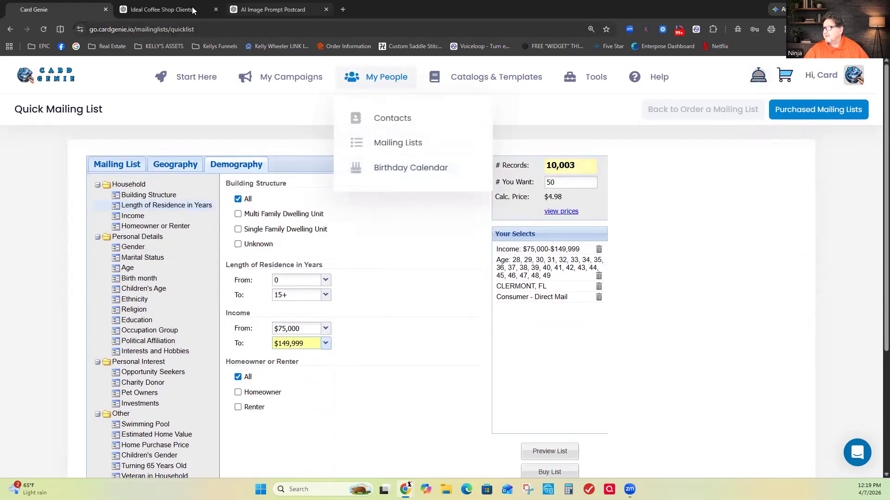
# Step: Check the target occupations in ChatGPT and select the Professional / Technical, Administration / Managerial, Sales / Service and Retired occupation groups in the mailing list
pyautogui.click(203, 8)
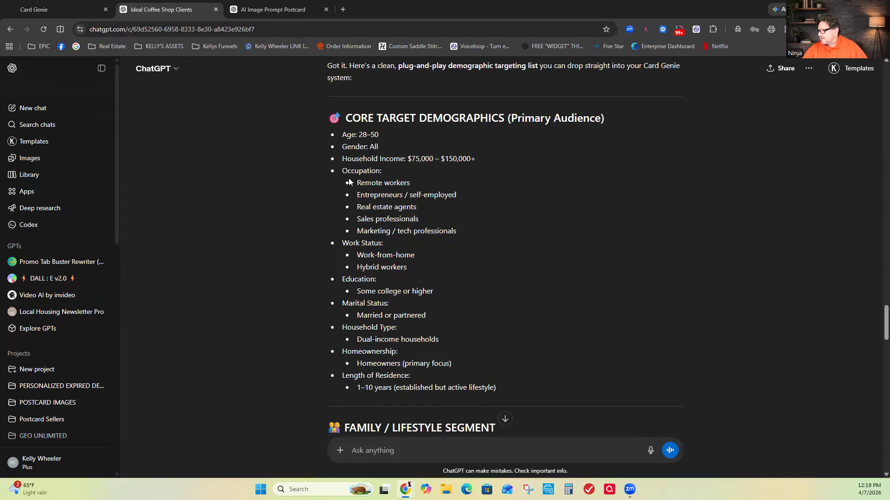
pyautogui.click(70, 9)
pyautogui.click(139, 279)
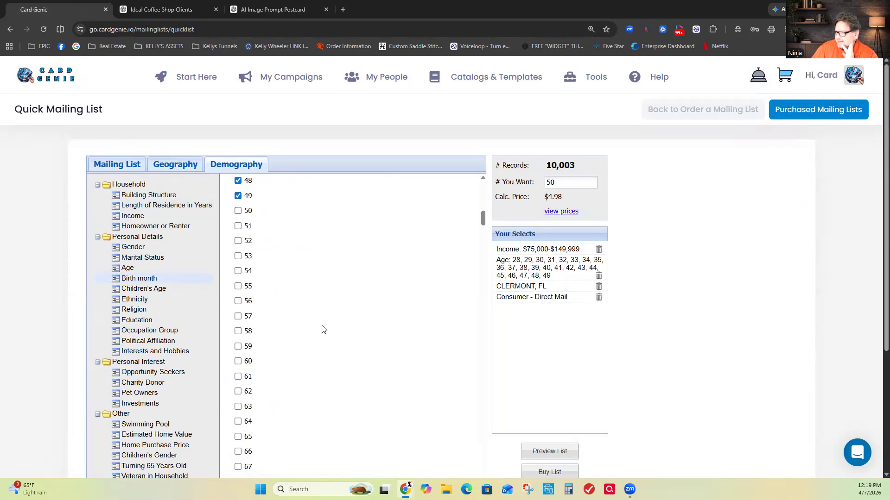
pyautogui.scroll(-13, 323, 329)
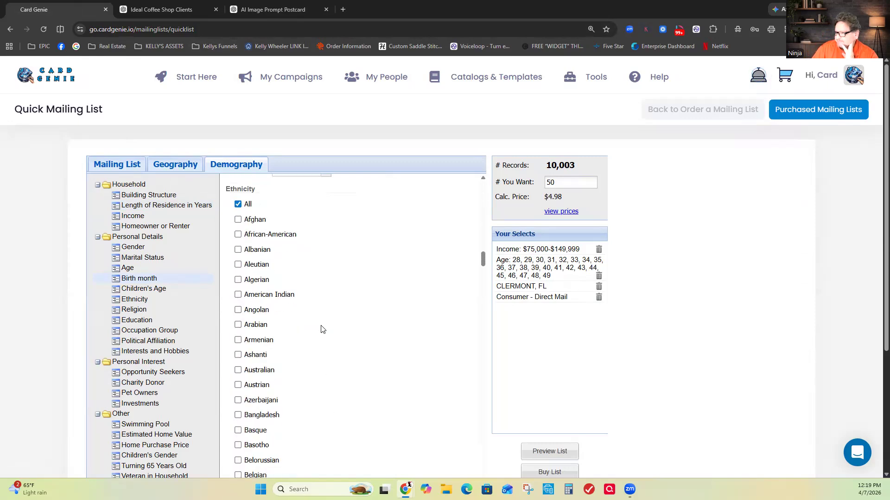
pyautogui.scroll(-15, 323, 329)
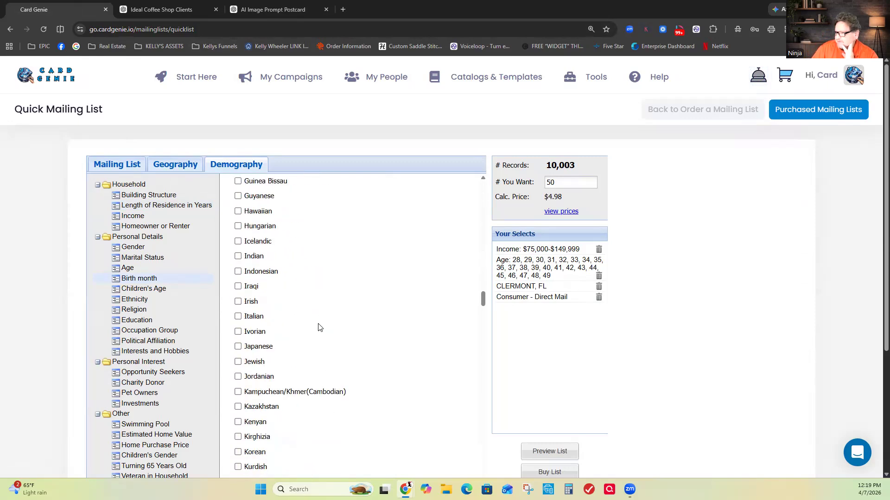
pyautogui.scroll(-15, 366, 331)
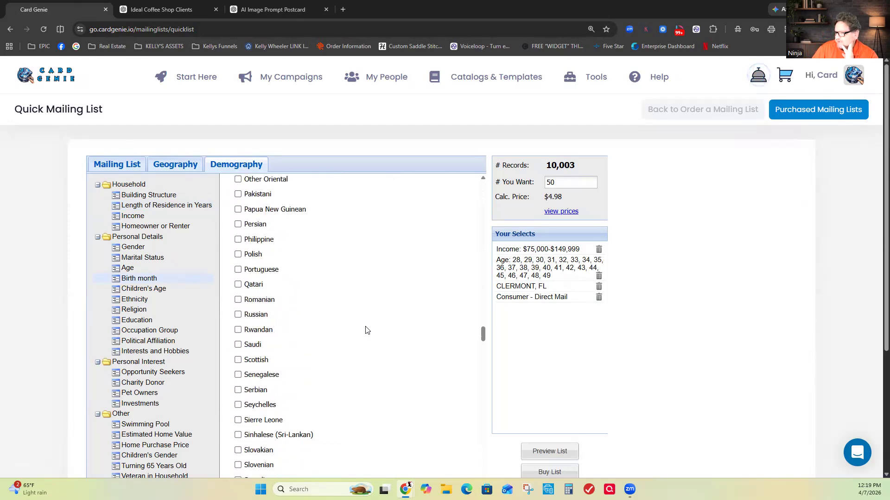
pyautogui.scroll(-15, 367, 331)
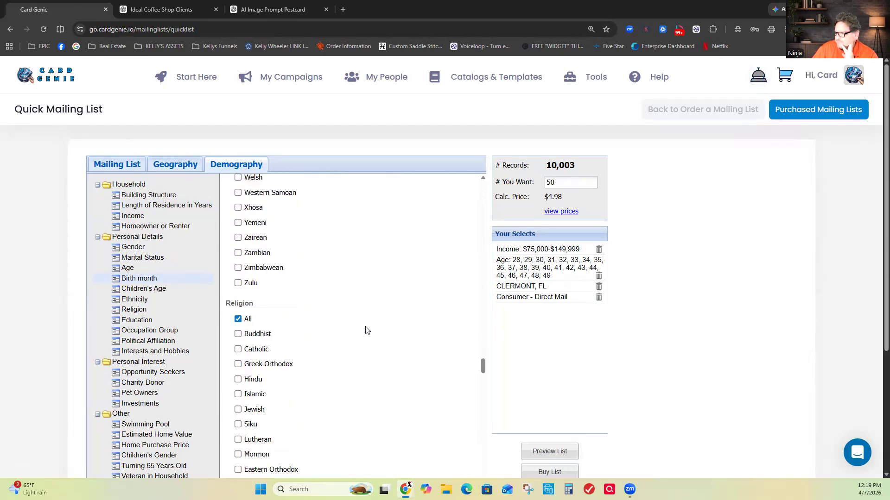
pyautogui.scroll(-8, 365, 331)
pyautogui.scroll(3, 363, 330)
pyautogui.scroll(-3, 397, 352)
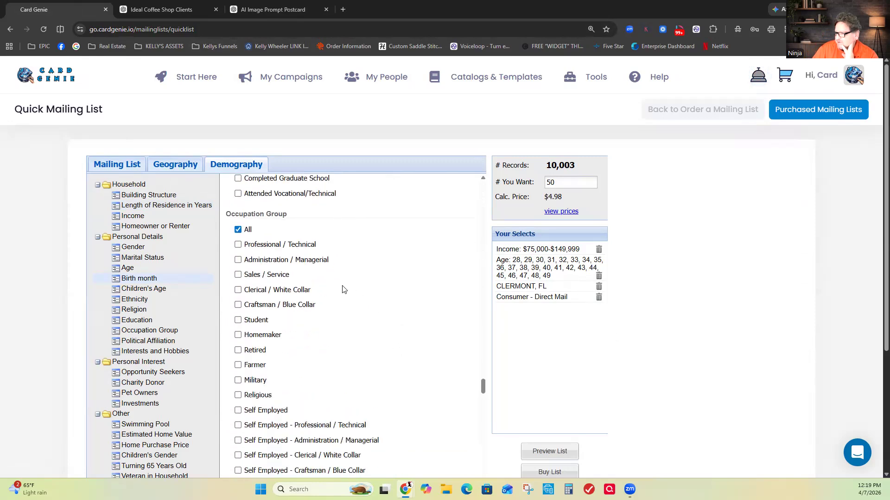
pyautogui.click(238, 247)
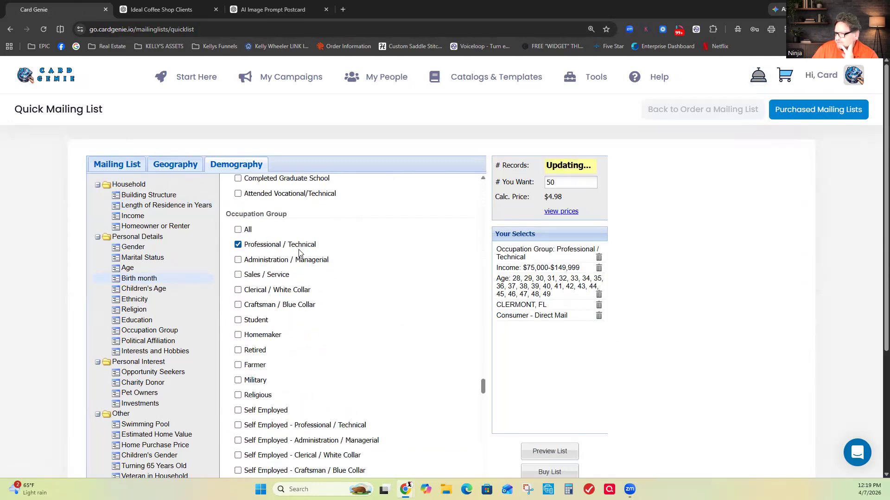
pyautogui.click(238, 259)
pyautogui.click(237, 275)
pyautogui.scroll(-2, 350, 326)
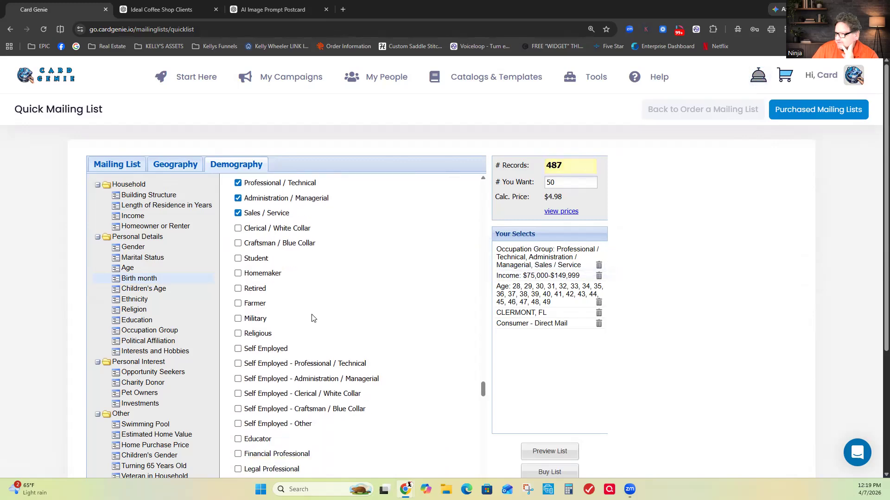
pyautogui.click(237, 288)
# Step: Add Self Employed and its Professional / Technical, Administration / Managerial, Clerical / White Collar, Craftsman / Blue Collar and Other variants to the occupation groups
pyautogui.scroll(-3, 254, 243)
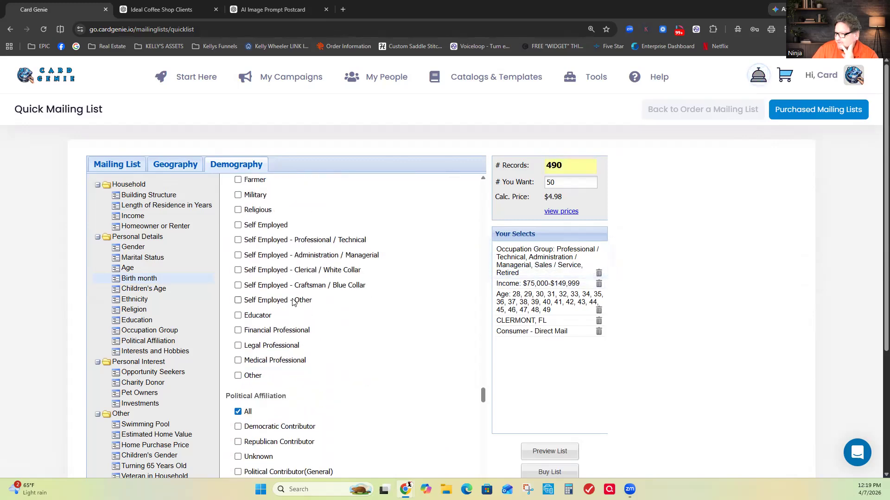
pyautogui.click(238, 225)
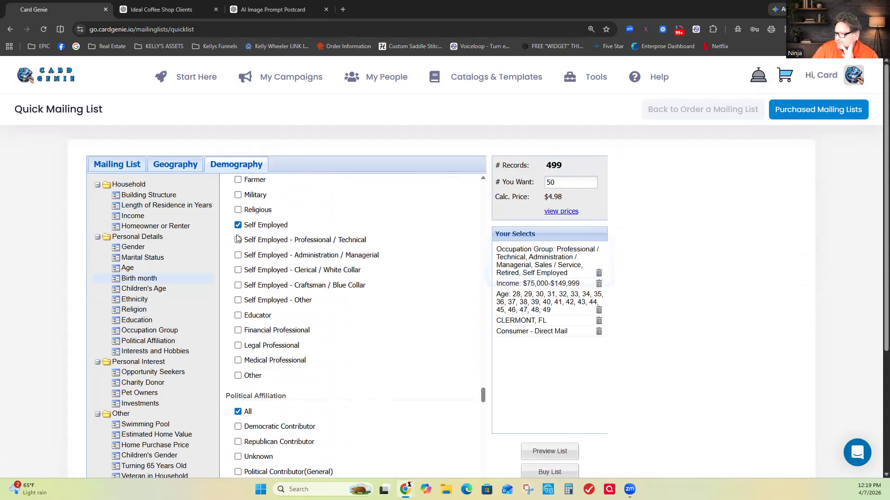
pyautogui.click(238, 255)
pyautogui.click(238, 270)
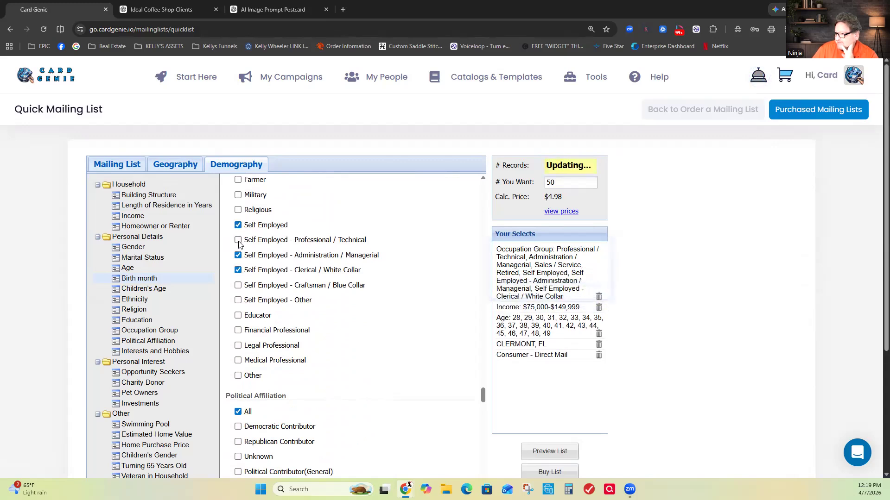
pyautogui.click(238, 240)
pyautogui.click(238, 284)
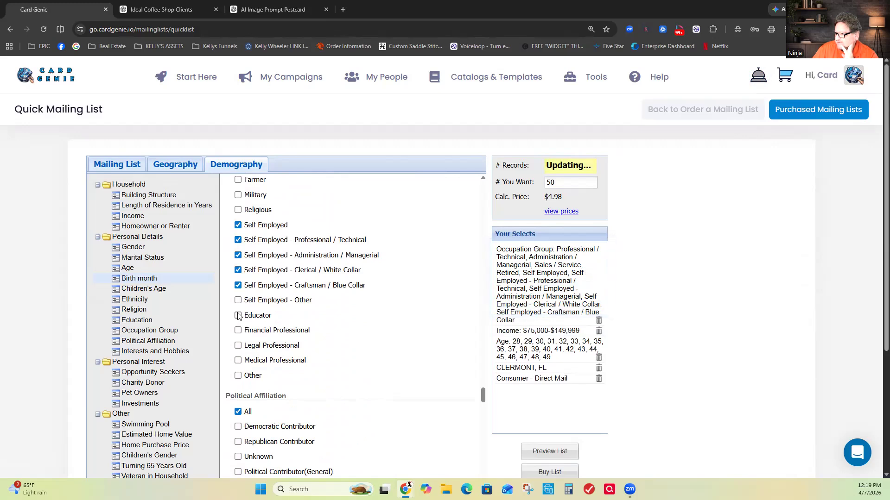
pyautogui.click(237, 299)
# Step: Add Financial Professional and Legal Professional to the selected occupation groups
pyautogui.scroll(-2, 371, 320)
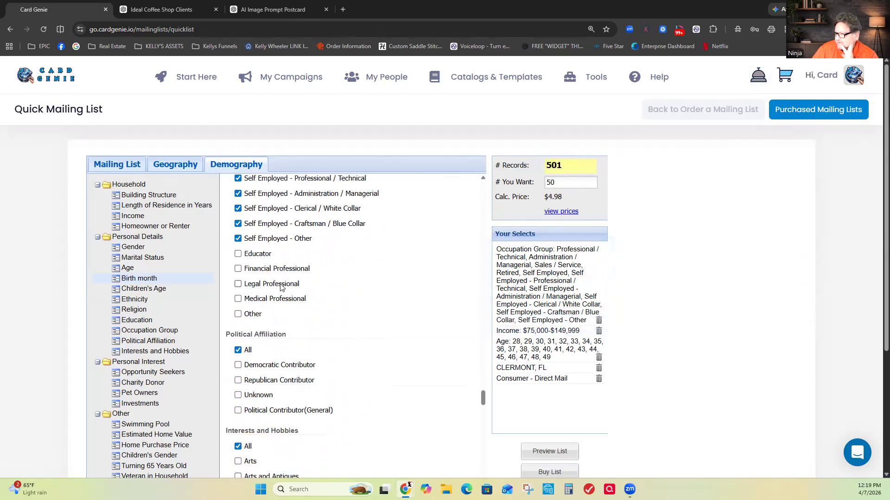
pyautogui.click(238, 269)
pyautogui.click(238, 284)
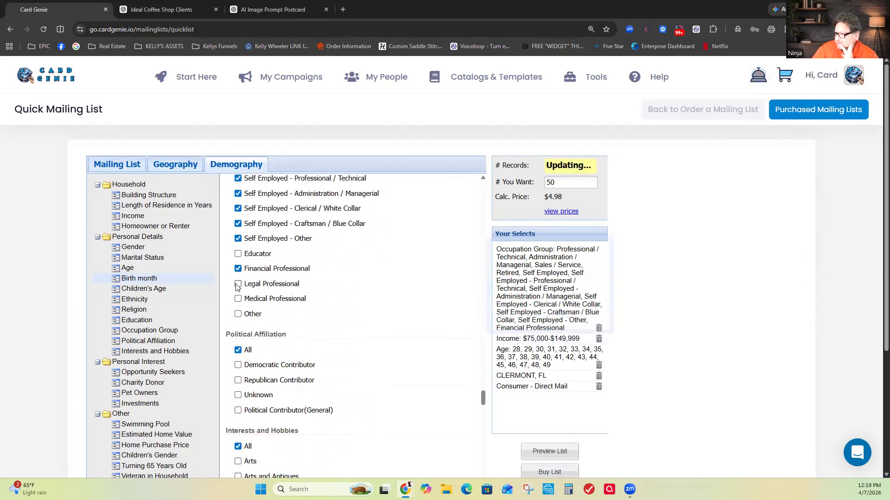
pyautogui.scroll(-7, 333, 312)
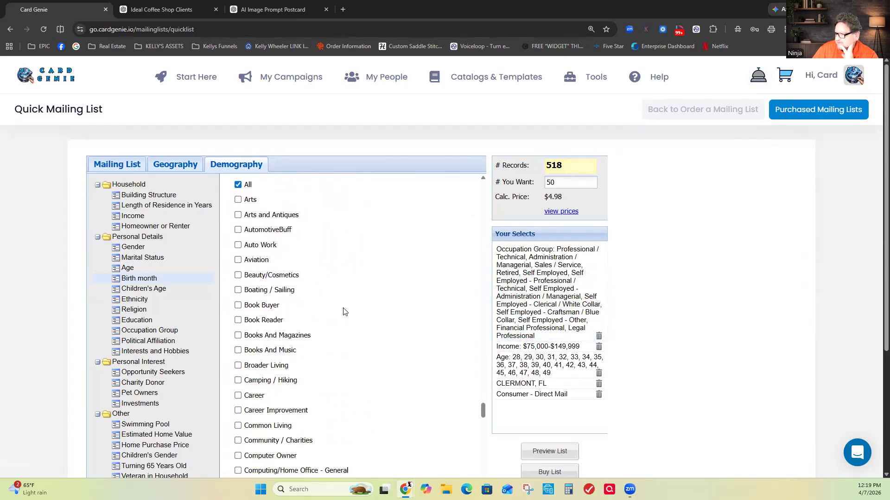
# Step: Look through the Interests and Hobbies options available for the mailing list
pyautogui.scroll(-1, 324, 304)
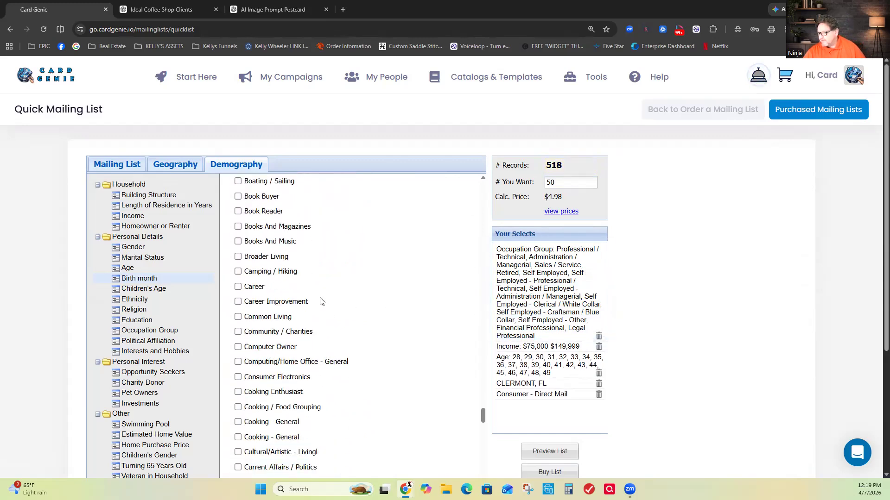
pyautogui.scroll(-1, 304, 366)
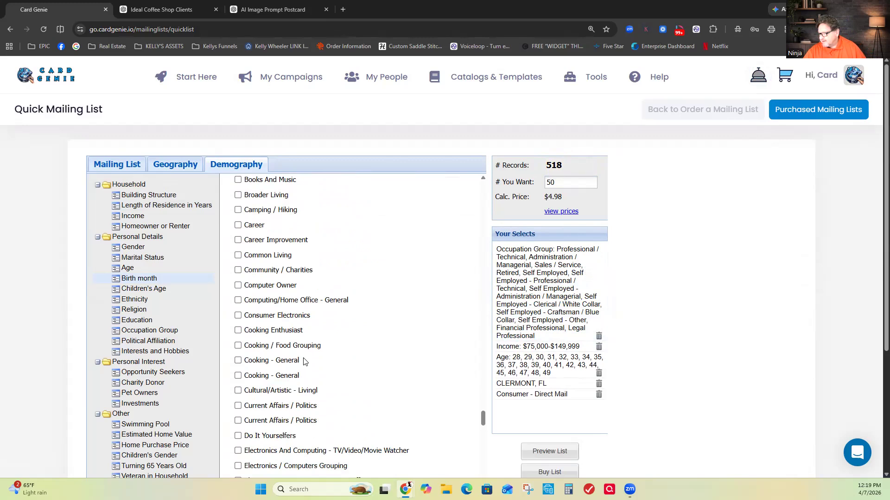
pyautogui.scroll(-1, 286, 351)
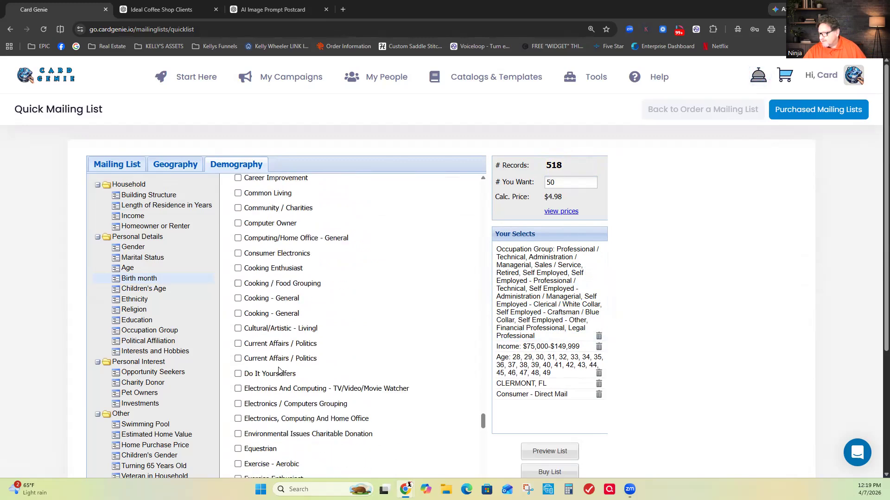
pyautogui.scroll(2, 281, 371)
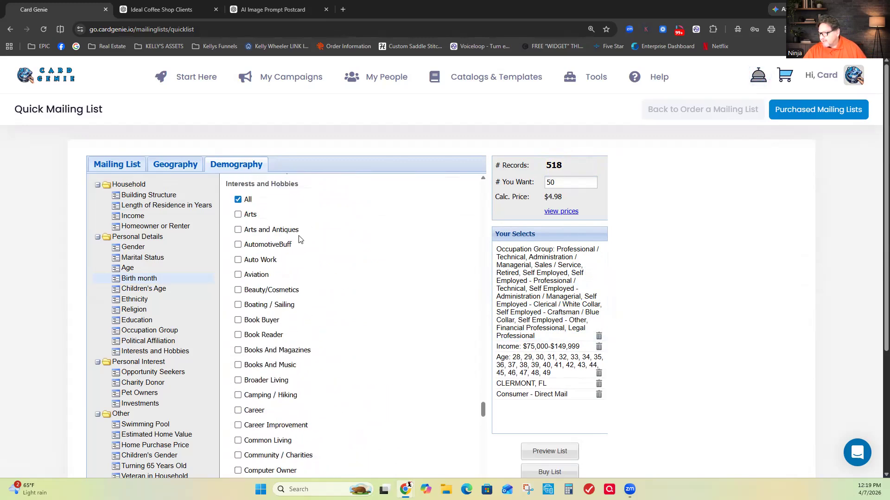
# Step: Check the homeownership target in the ChatGPT demographics list and limit the mailing list to homeowners
pyautogui.click(204, 12)
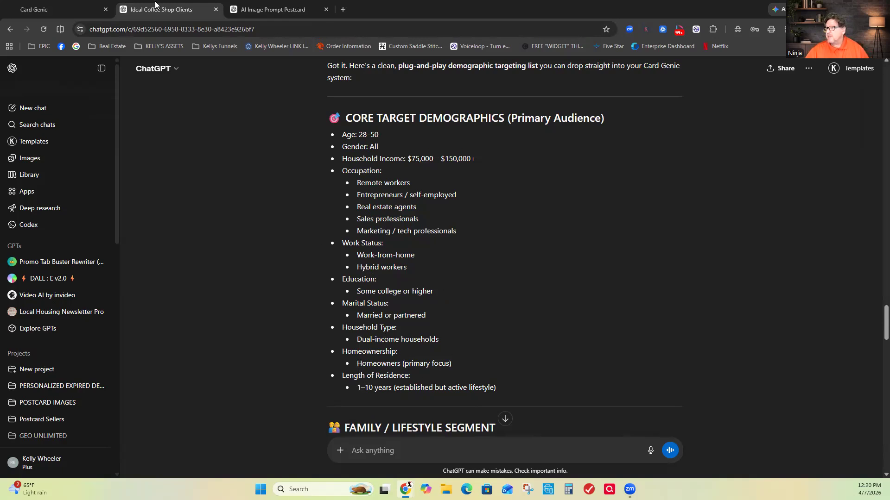
pyautogui.click(83, 10)
pyautogui.click(140, 206)
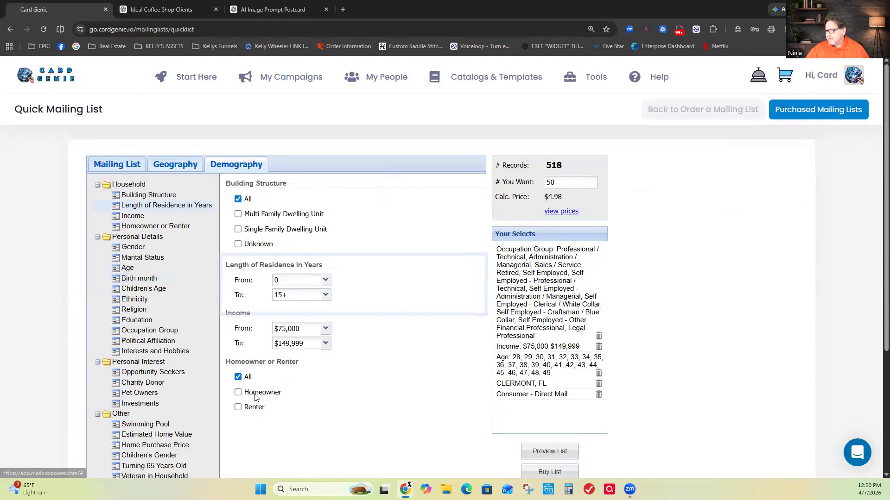
pyautogui.click(238, 393)
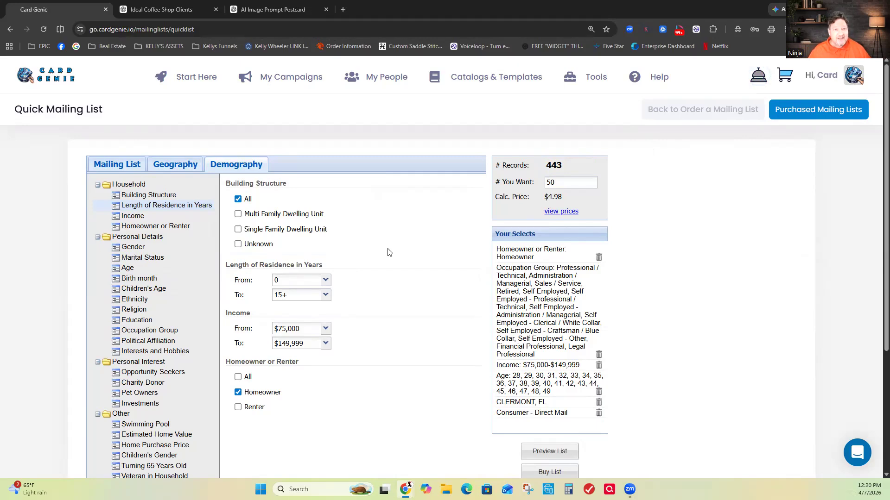
# Step: Set the number of records wanted for the mailing list to 443
pyautogui.click(558, 182)
pyautogui.write('443')
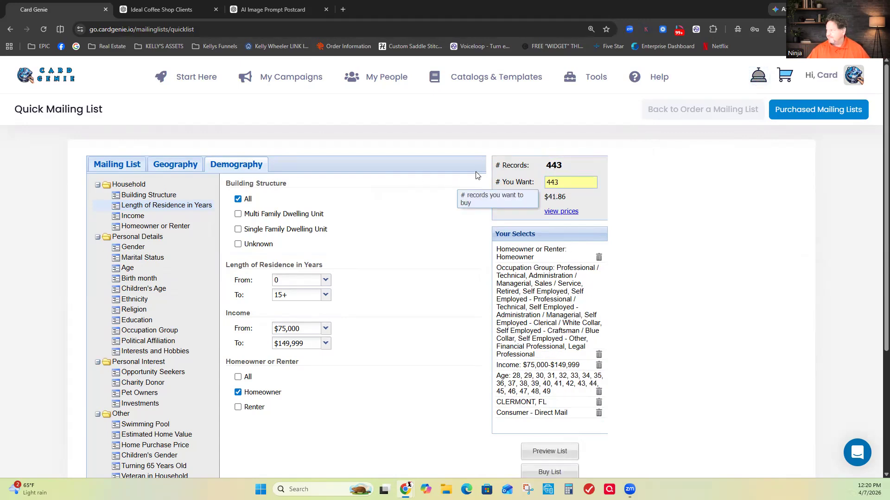
pyautogui.click(734, 255)
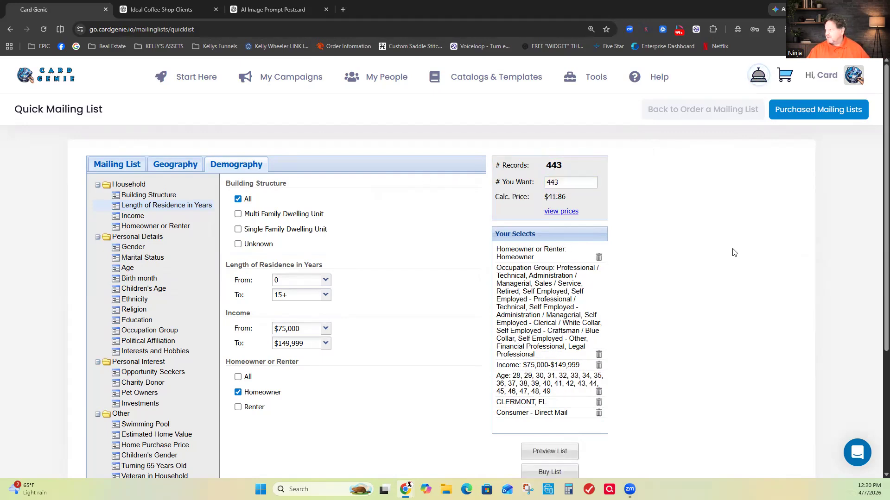